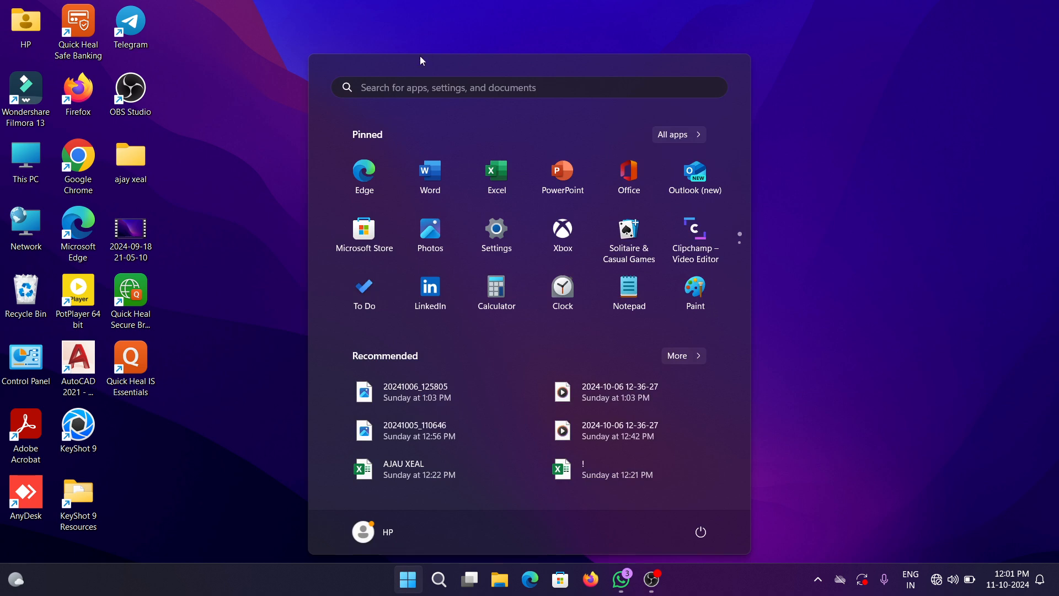
Search the installed apps for "word pad" and open WordPad with a blank document
{"action": "left_click", "coordinate": [402, 83]}
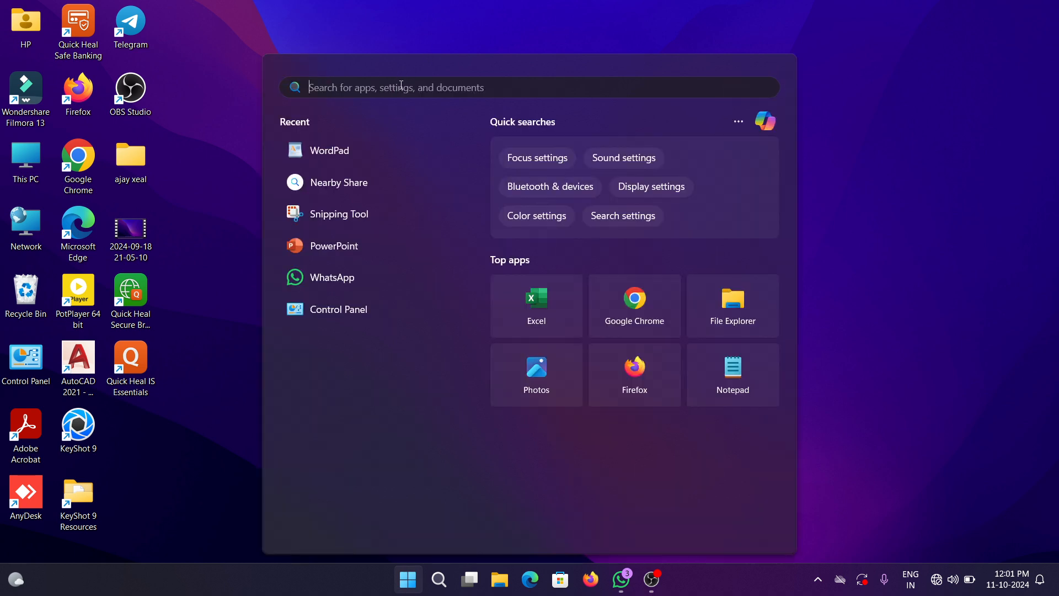
{"action": "type", "text": "word"}
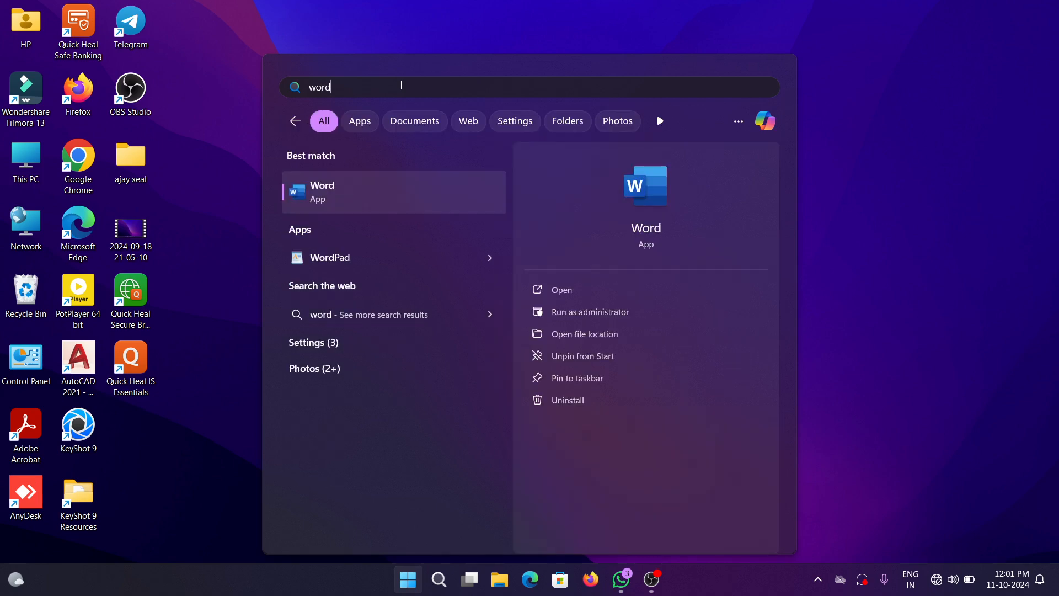
{"action": "type", "text": " pad"}
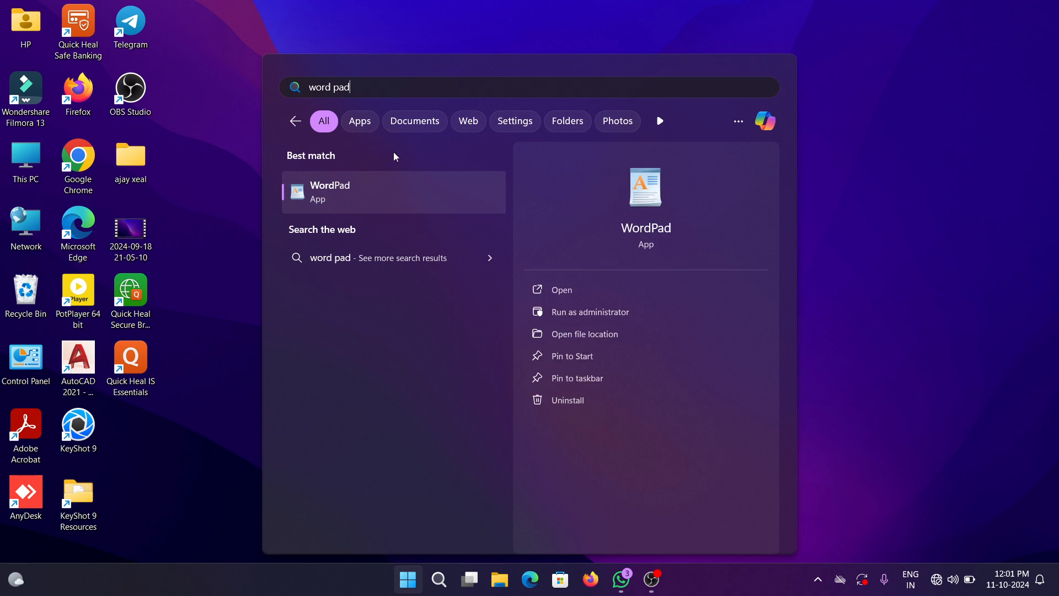
{"action": "left_click", "coordinate": [574, 291]}
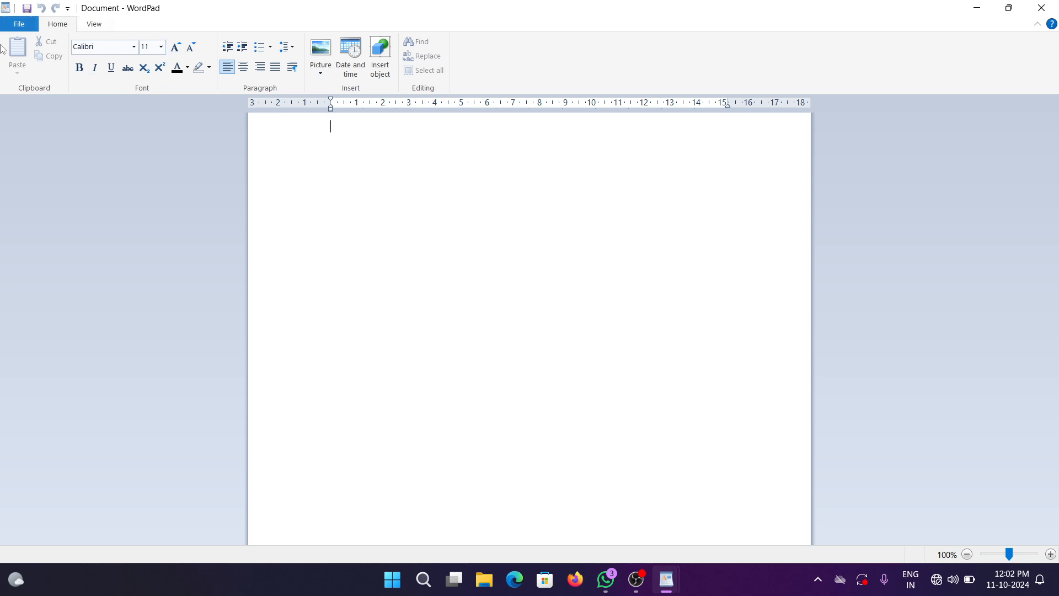
Set the font for the first line of the document to Arial Black at size 18
{"action": "left_click", "coordinate": [134, 48]}
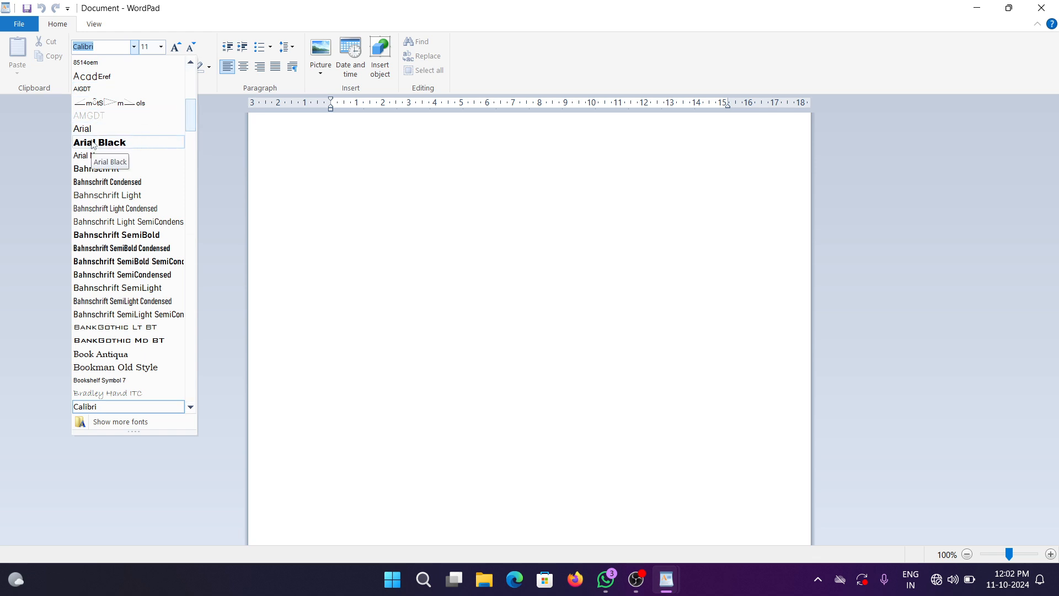
{"action": "left_click", "coordinate": [118, 145]}
{"action": "left_click", "coordinate": [162, 51]}
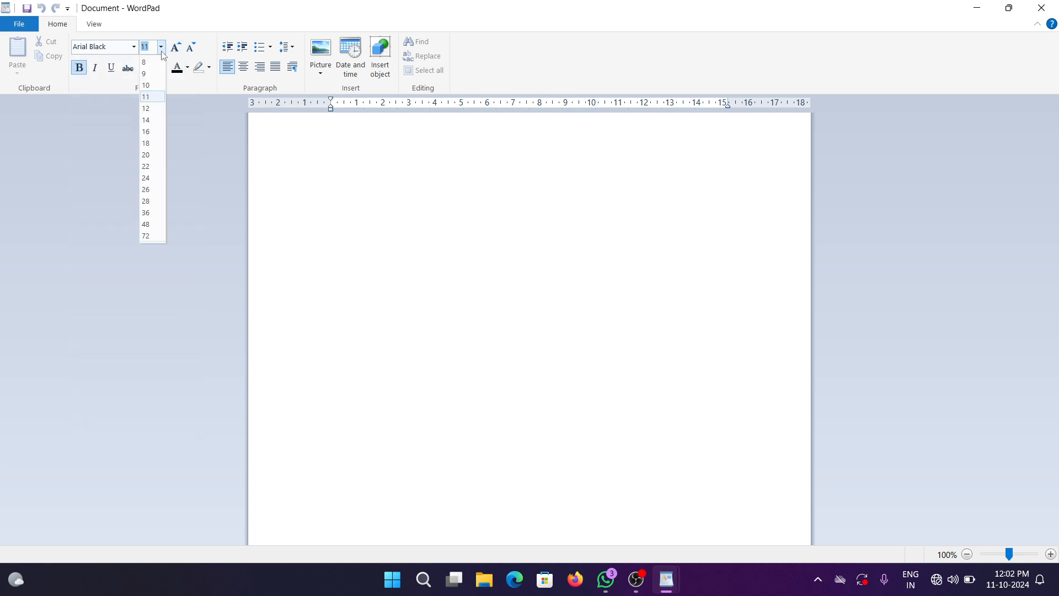
{"action": "left_click", "coordinate": [153, 144]}
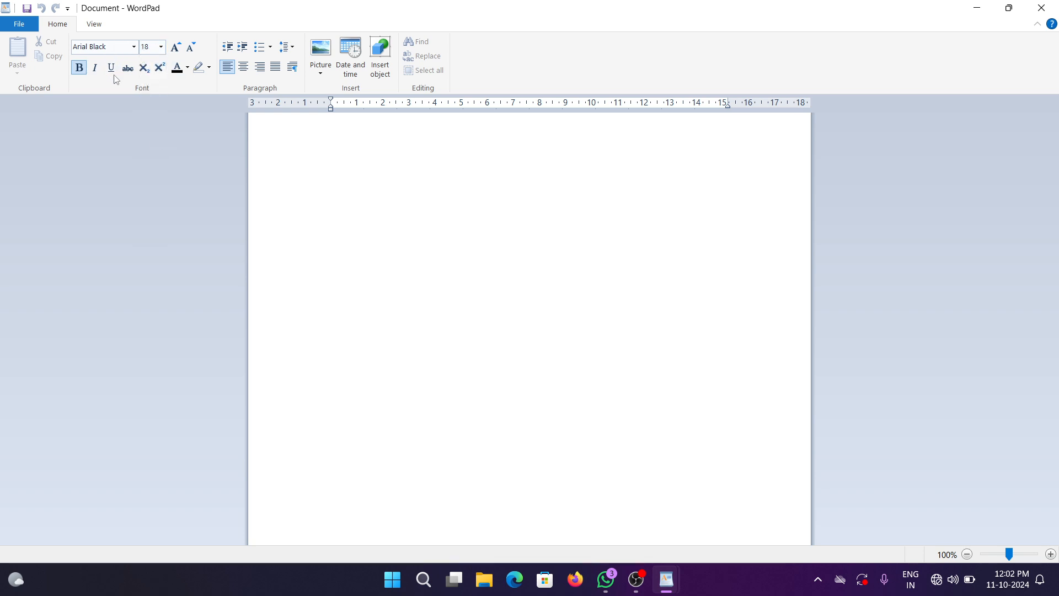
Format the first line as bold, underlined, red and centred
{"action": "left_click", "coordinate": [79, 68]}
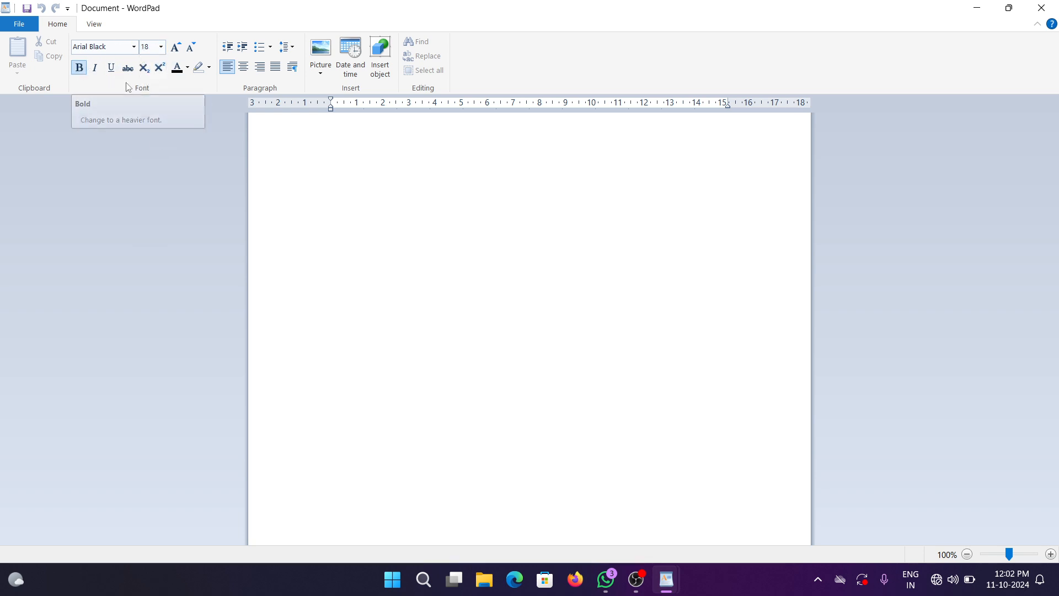
{"action": "left_click", "coordinate": [114, 73]}
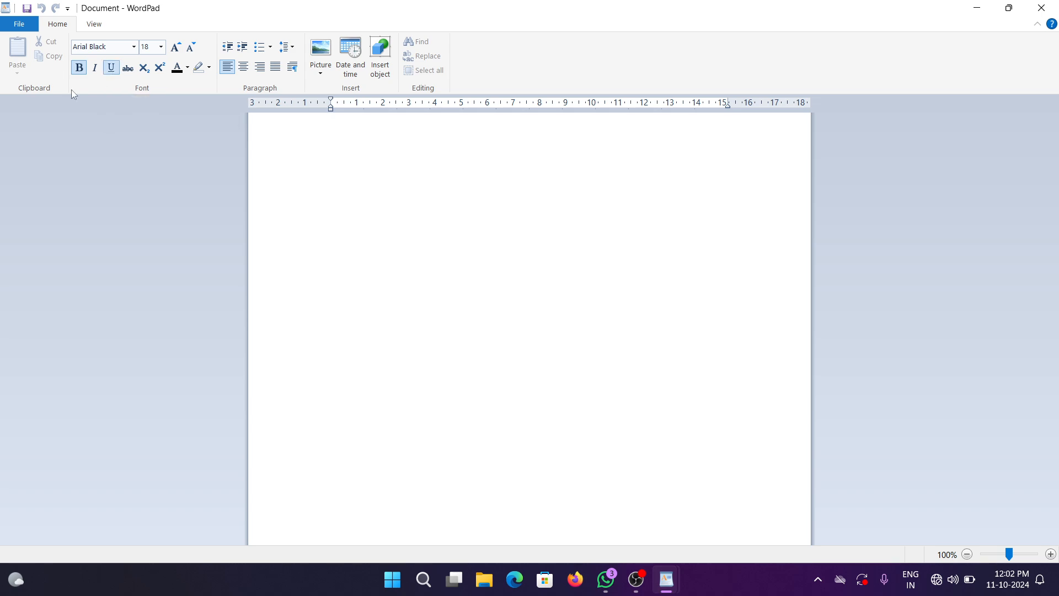
{"action": "left_click", "coordinate": [188, 67]}
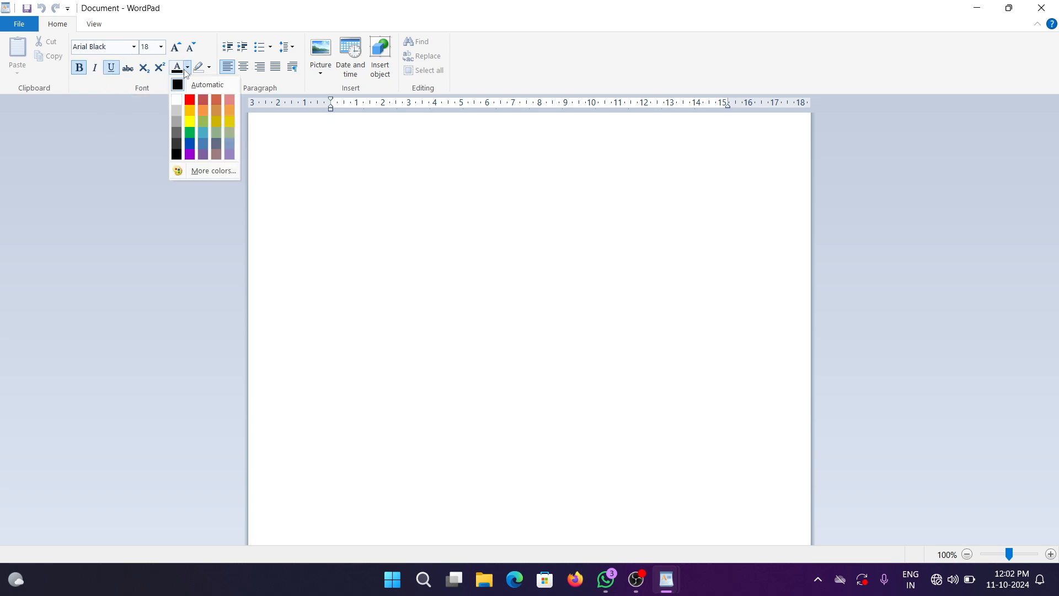
{"action": "left_click", "coordinate": [190, 100]}
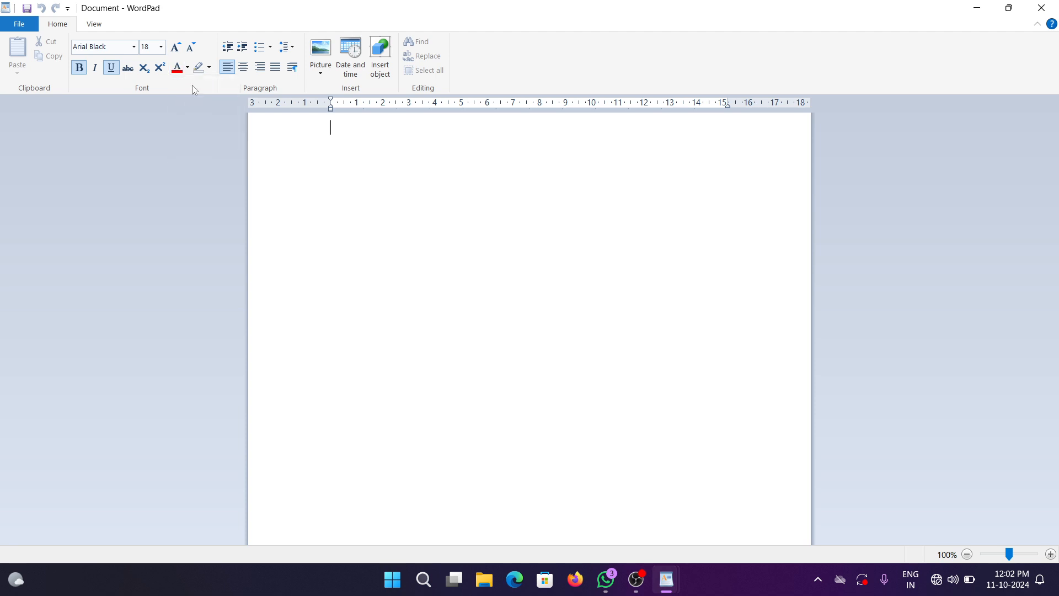
{"action": "left_click", "coordinate": [245, 67]}
Write the title "Introduction of Computer" on the first line
{"action": "type", "text": "In"}
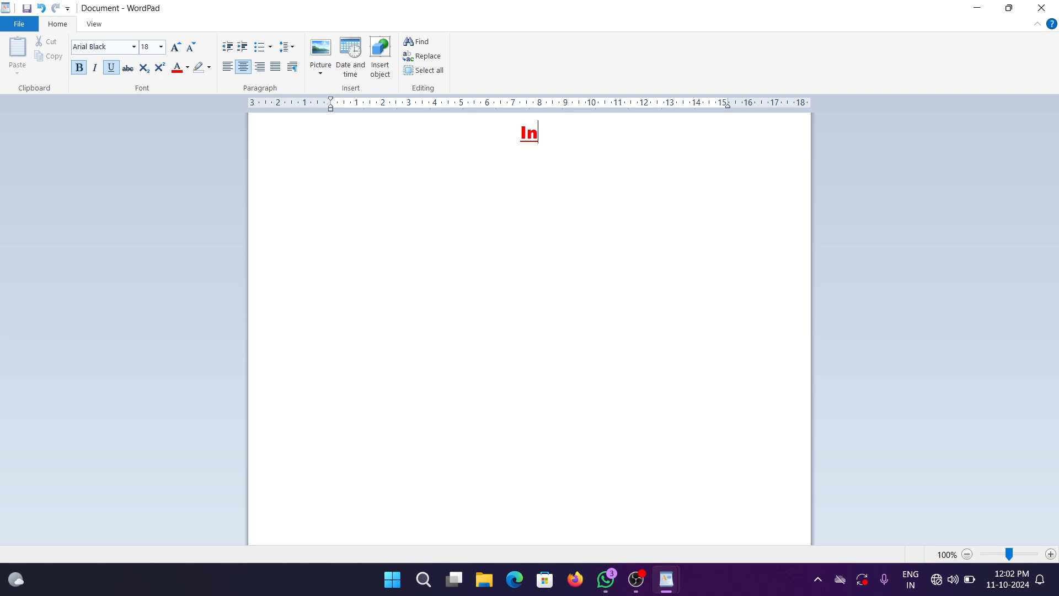
{"action": "type", "text": "troduc"}
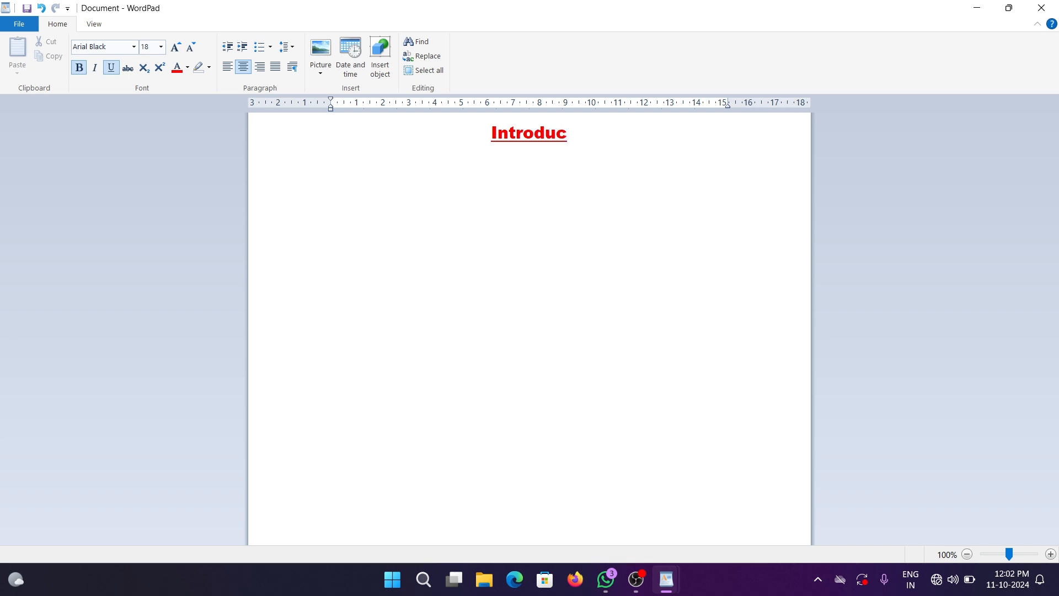
{"action": "type", "text": "tio0n"}
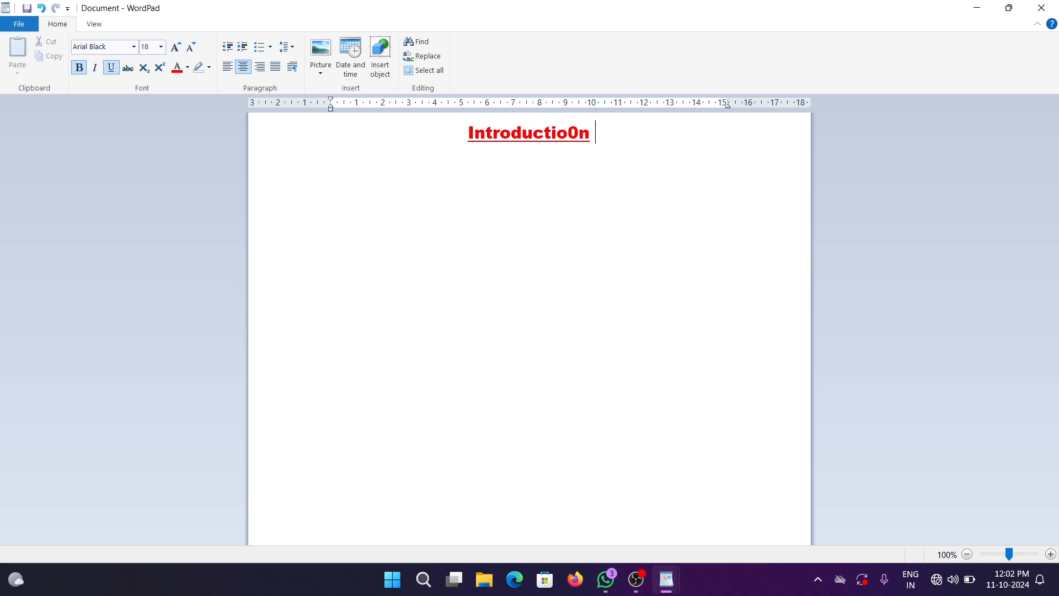
{"action": "key", "text": "BackSpace"}
{"action": "key", "text": "BackSpace"}
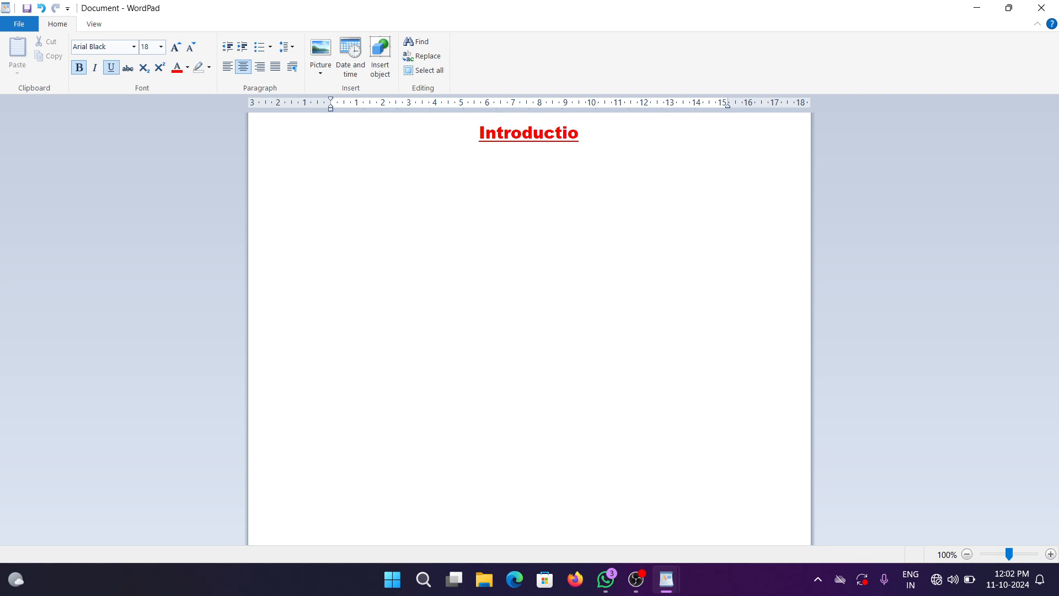
{"action": "type", "text": "n "}
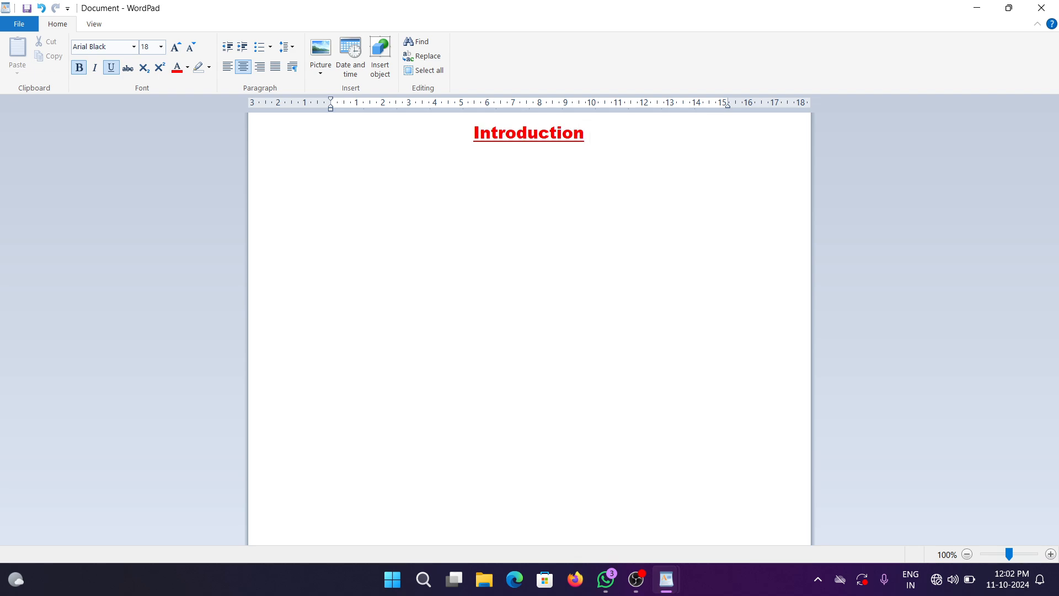
{"action": "type", "text": "o"}
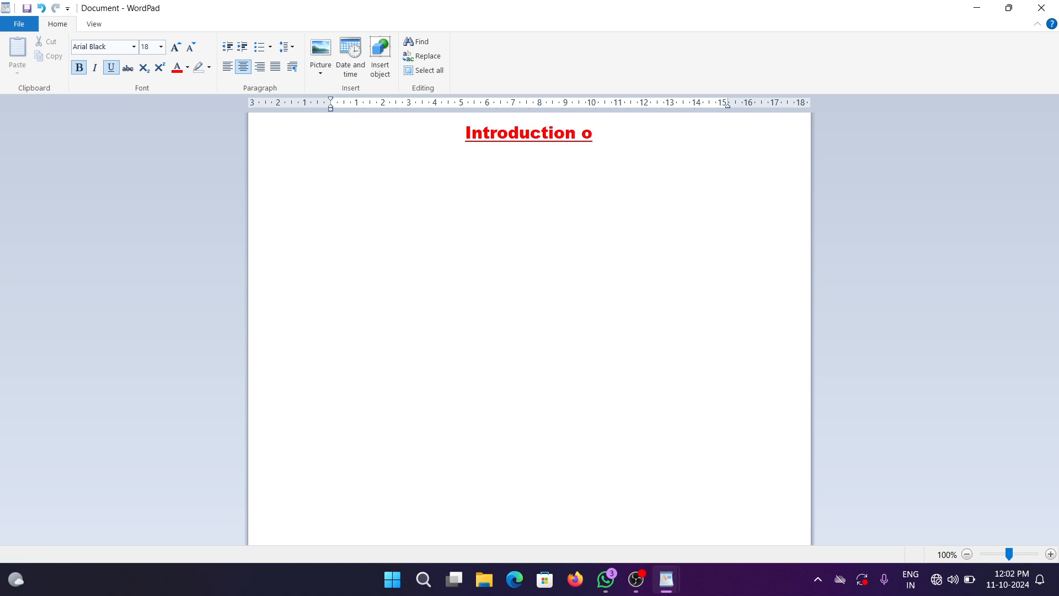
{"action": "type", "text": "f C"}
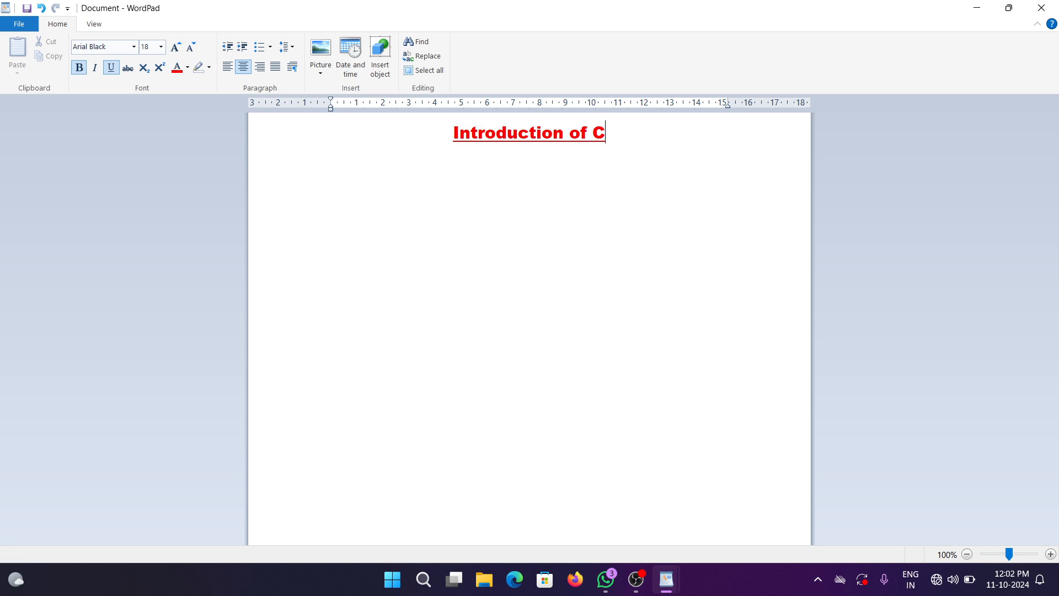
{"action": "type", "text": "omp"}
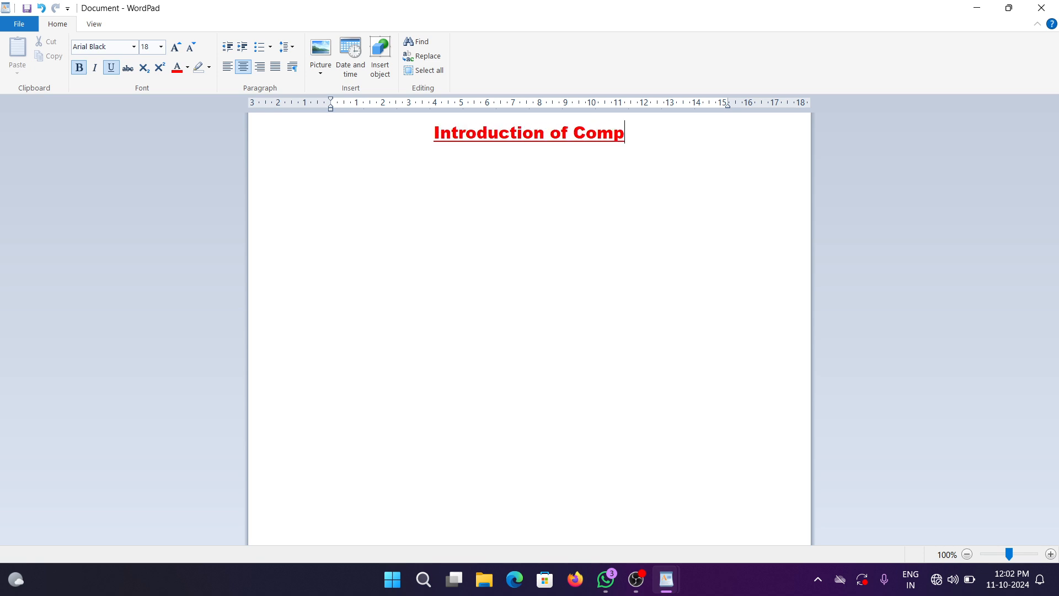
{"action": "type", "text": "uter"}
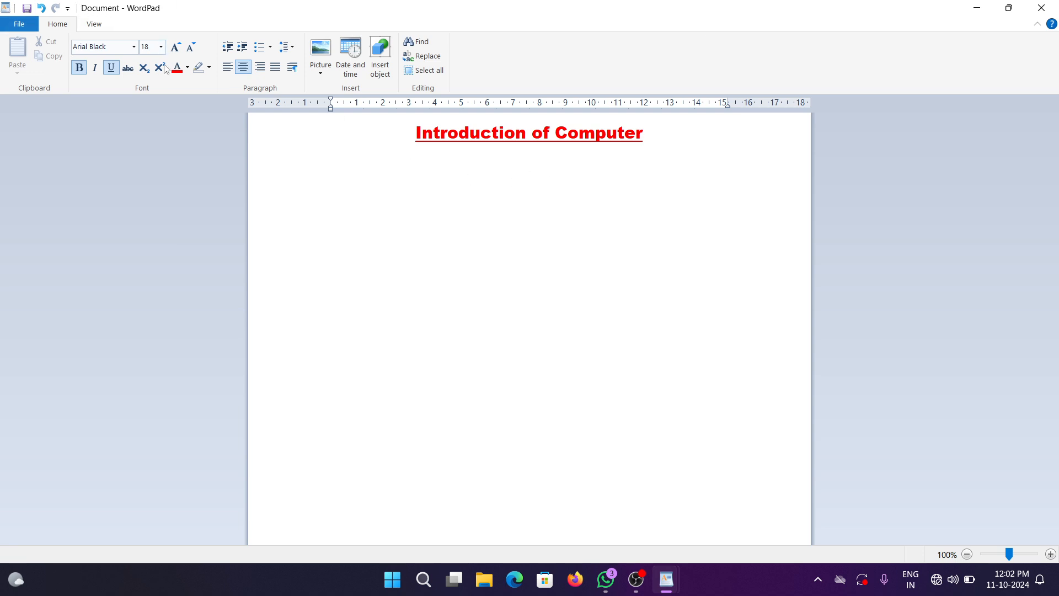
Set the font for the line below the title to Bahnschrift at size 16
{"action": "left_click", "coordinate": [136, 48]}
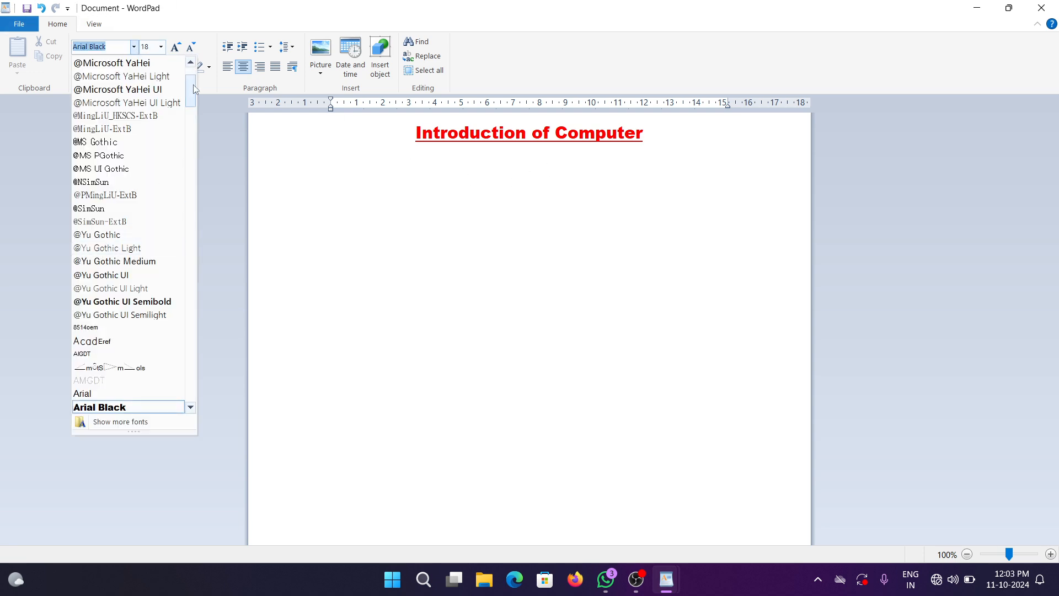
{"action": "mouse_move", "coordinate": [193, 88]}
{"action": "left_mouse_down"}
{"action": "mouse_move", "coordinate": [193, 144]}
{"action": "mouse_move", "coordinate": [191, 108]}
{"action": "left_mouse_up"}
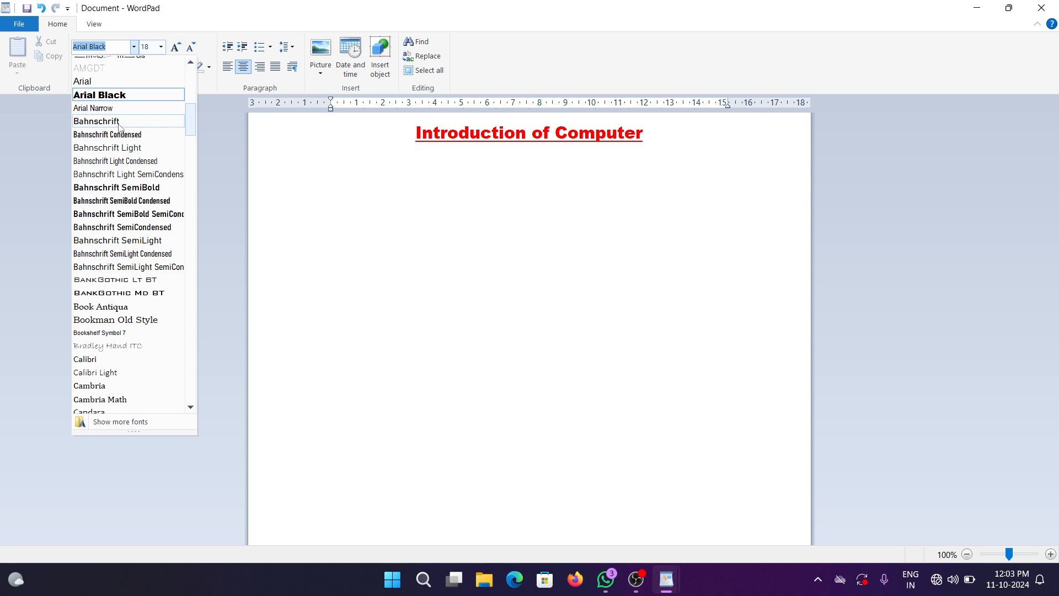
{"action": "left_click", "coordinate": [119, 122]}
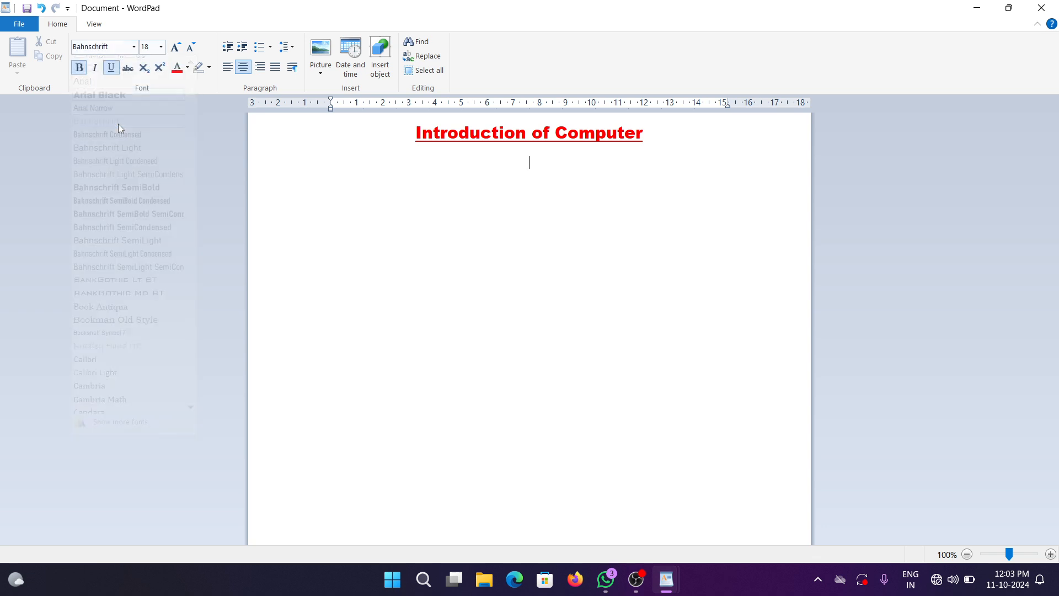
{"action": "left_click", "coordinate": [160, 46]}
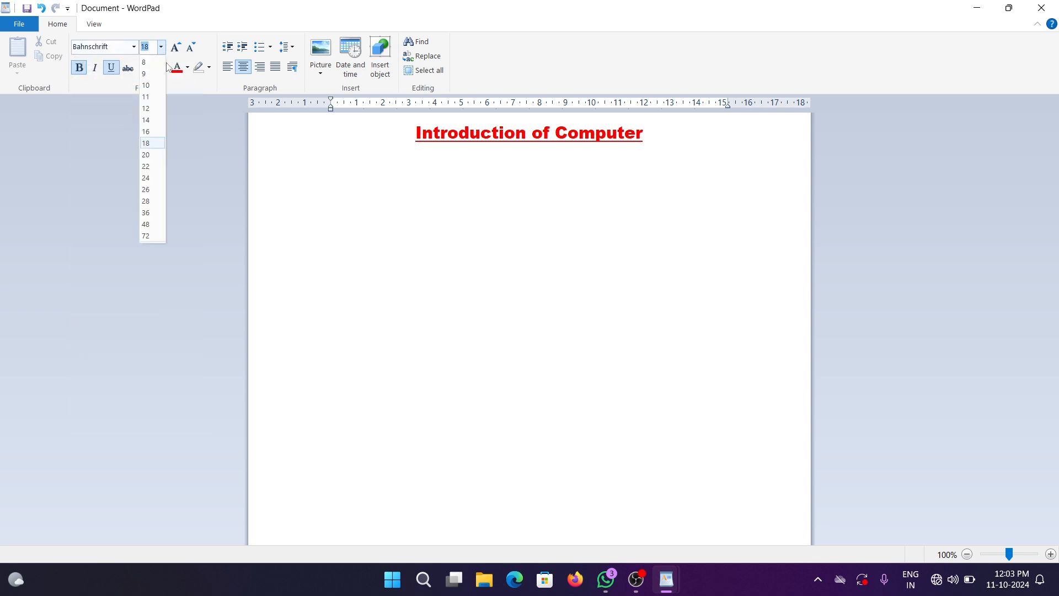
{"action": "left_click", "coordinate": [149, 133]}
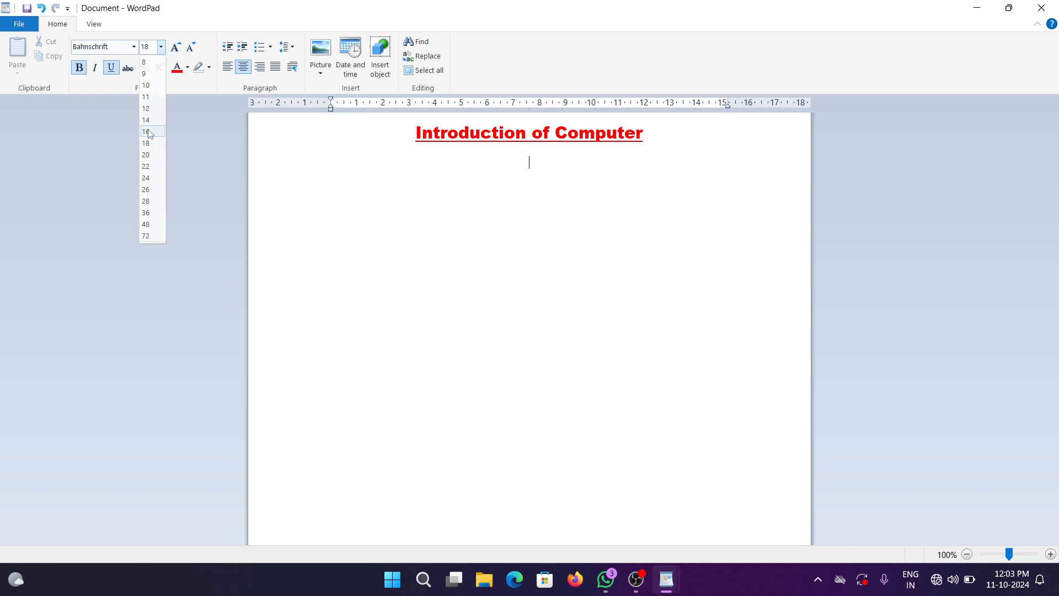
Write the left-aligned, non-bold purple subheading "Coputer Defination:" below the title
{"action": "left_click", "coordinate": [80, 69]}
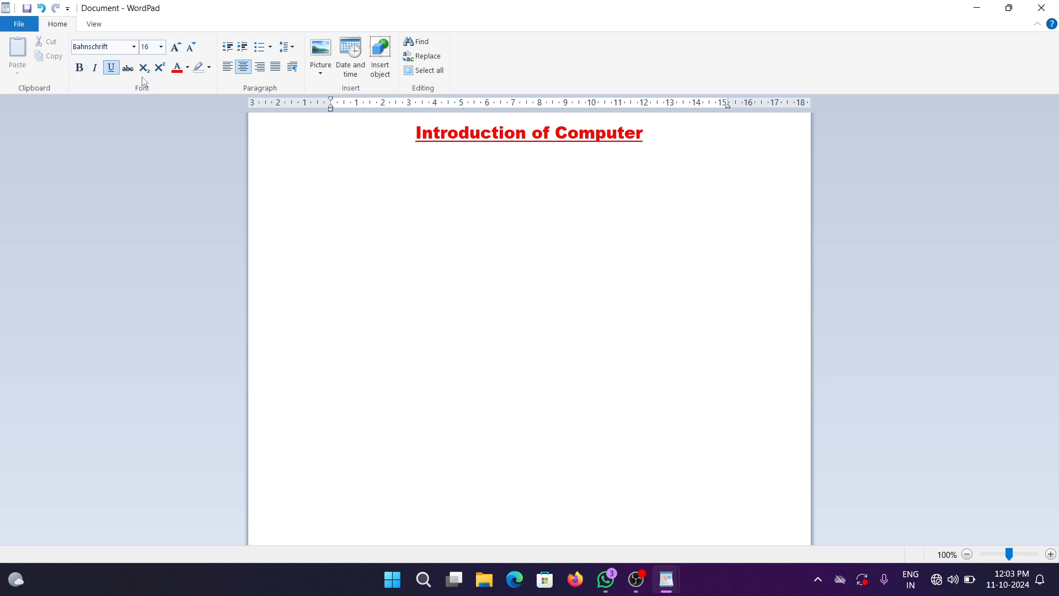
{"action": "left_click", "coordinate": [228, 67]}
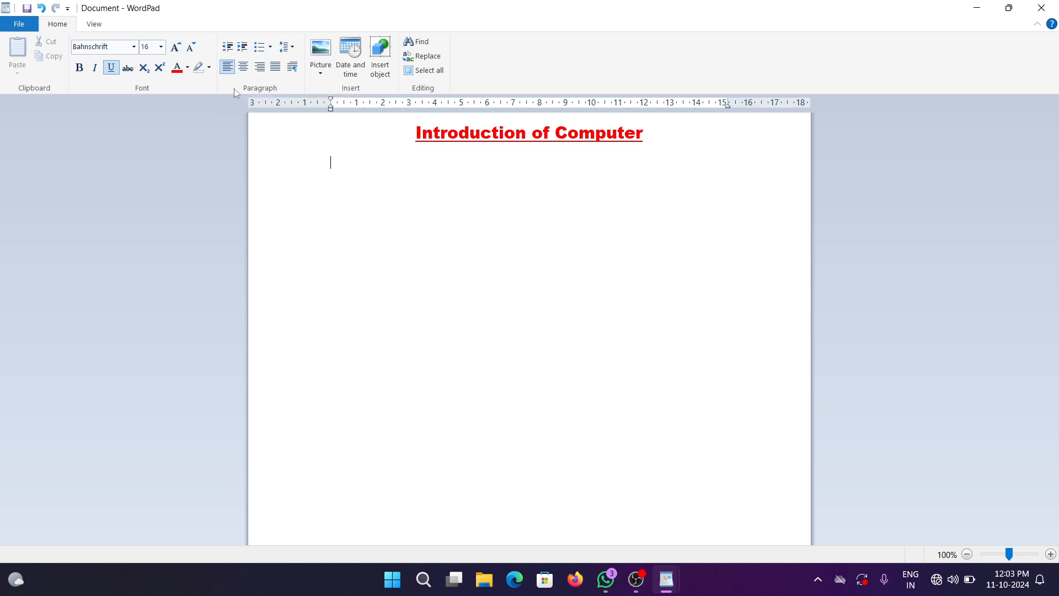
{"action": "left_click", "coordinate": [187, 68]}
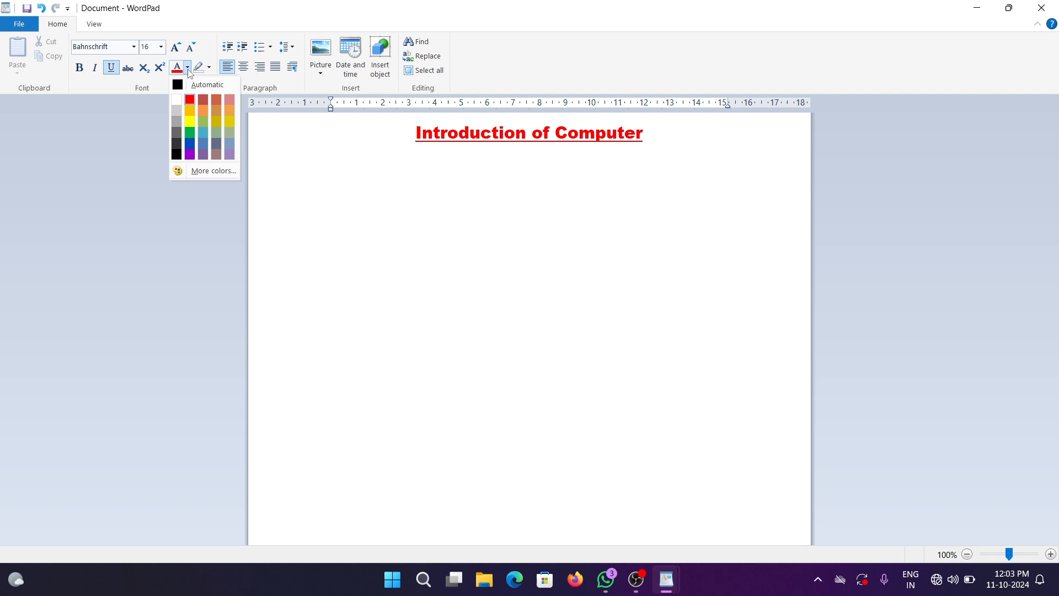
{"action": "left_click", "coordinate": [189, 154]}
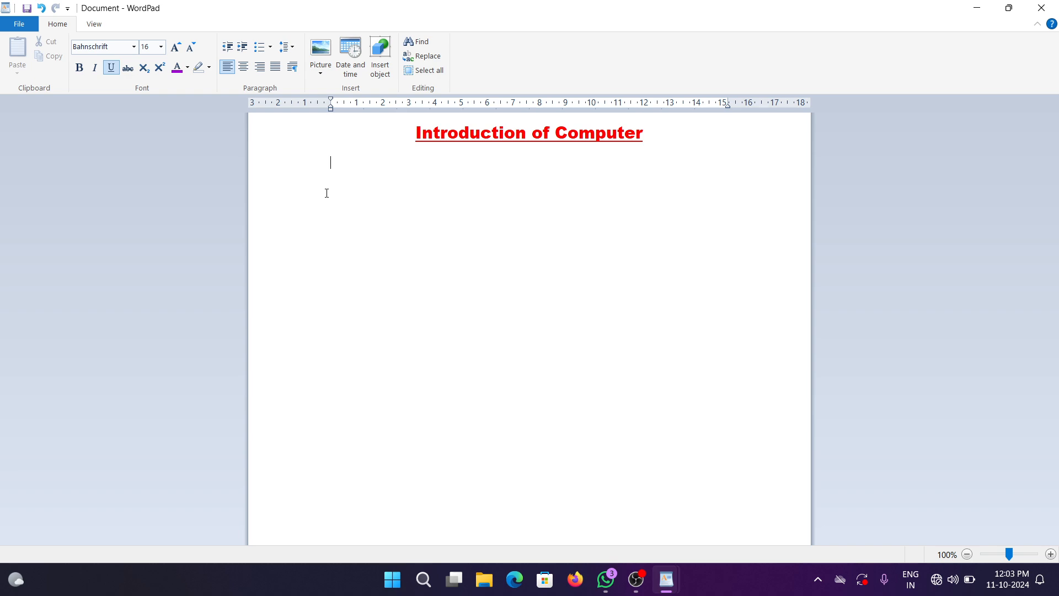
{"action": "type", "text": "Coputer Defi"}
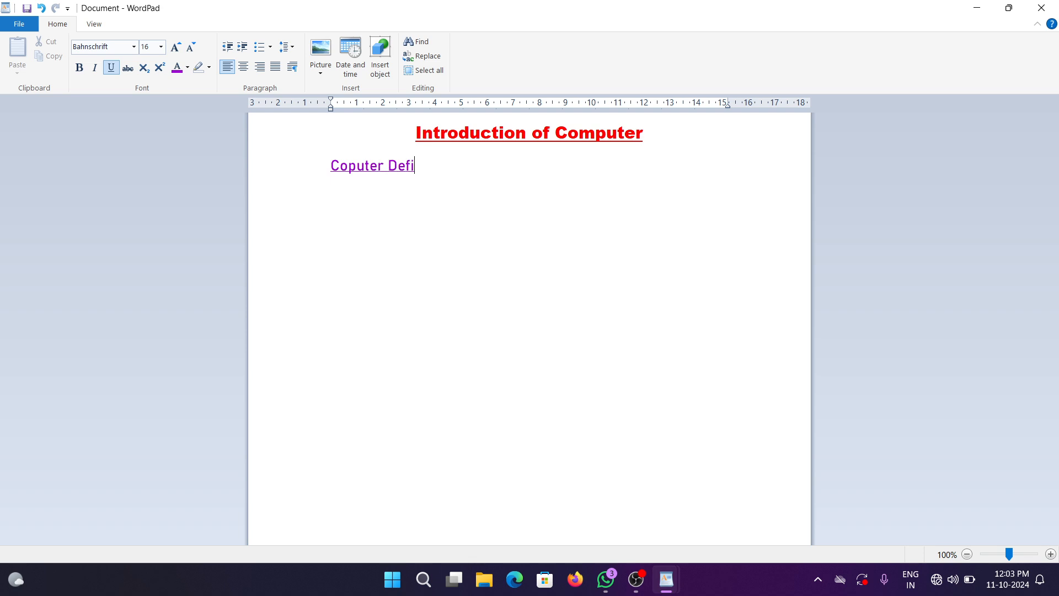
{"action": "type", "text": "nation:"}
Format the line below the subheading as Calibri size 14, italic and without underline
{"action": "left_click", "coordinate": [161, 49]}
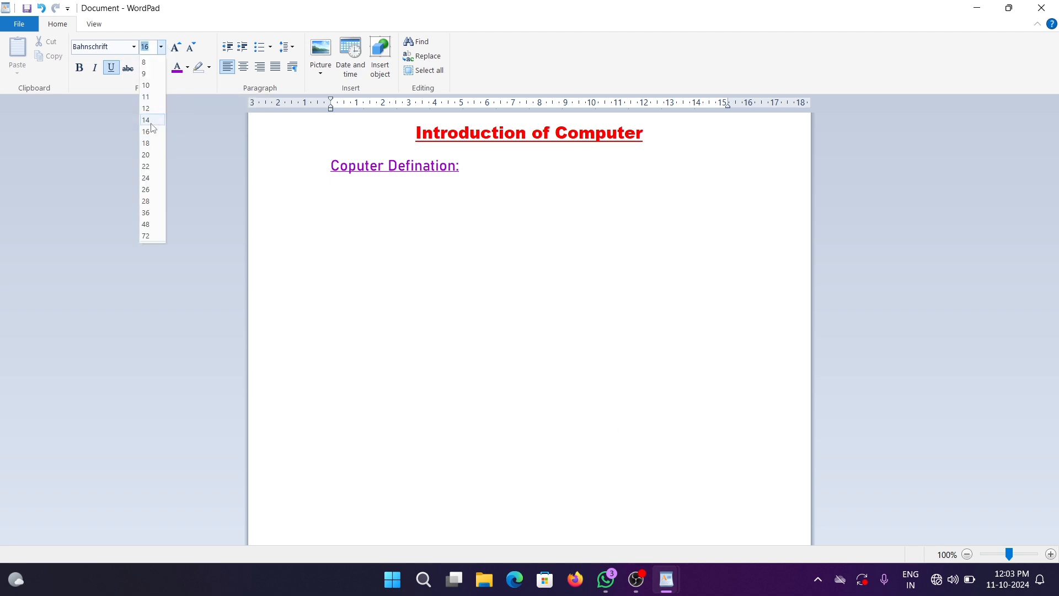
{"action": "left_click", "coordinate": [149, 120]}
{"action": "left_click", "coordinate": [134, 48]}
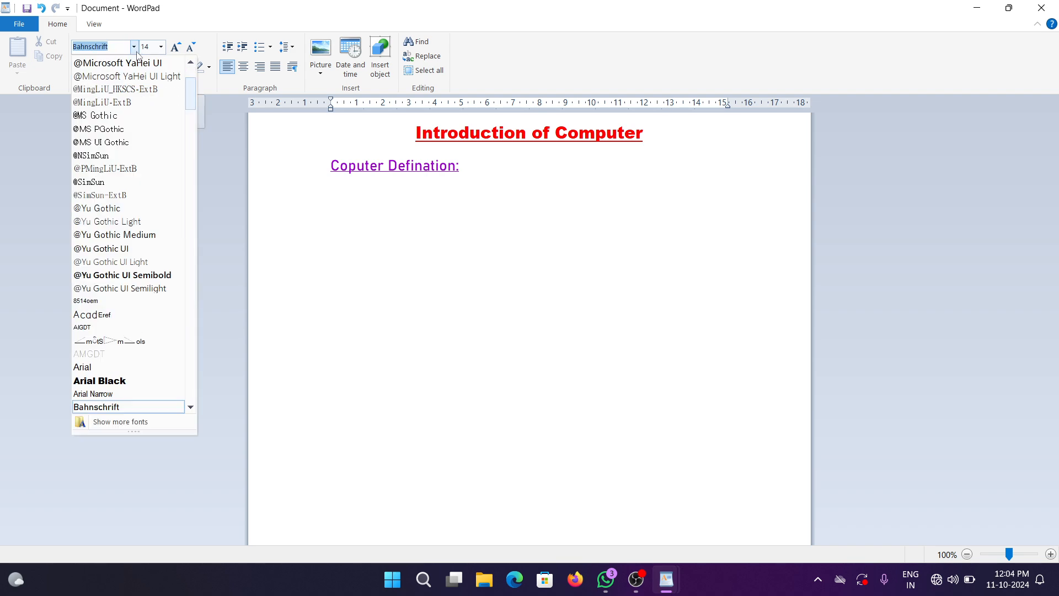
{"action": "left_click_drag", "start_coordinate": [191, 102], "coordinate": [193, 125]}
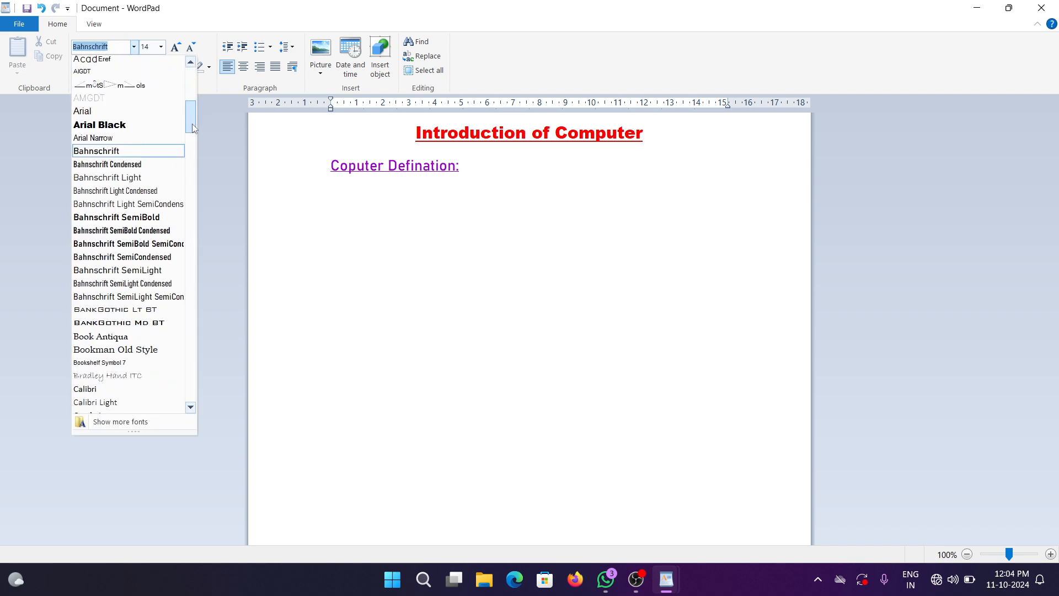
{"action": "left_click", "coordinate": [89, 390]}
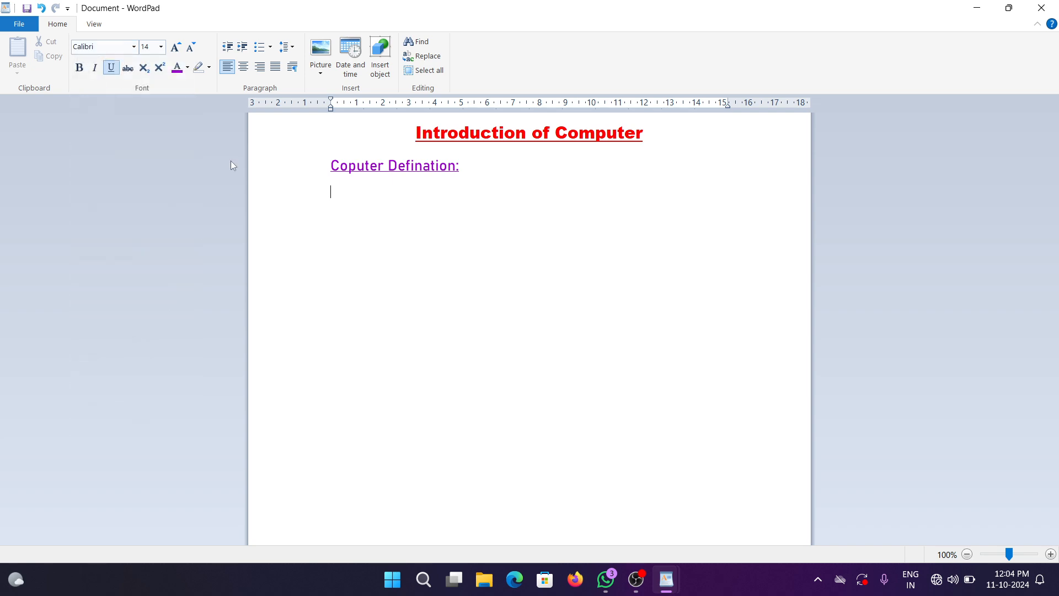
{"action": "left_click", "coordinate": [111, 67]}
{"action": "left_click", "coordinate": [97, 72]}
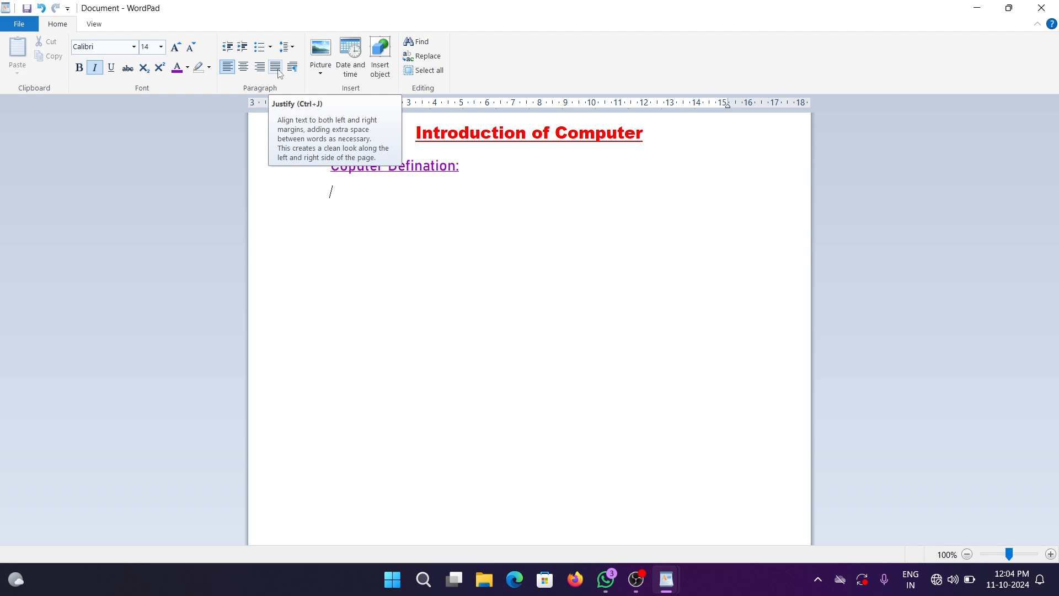
Justify the line below the subheading and set its text colour to black
{"action": "left_click", "coordinate": [276, 67]}
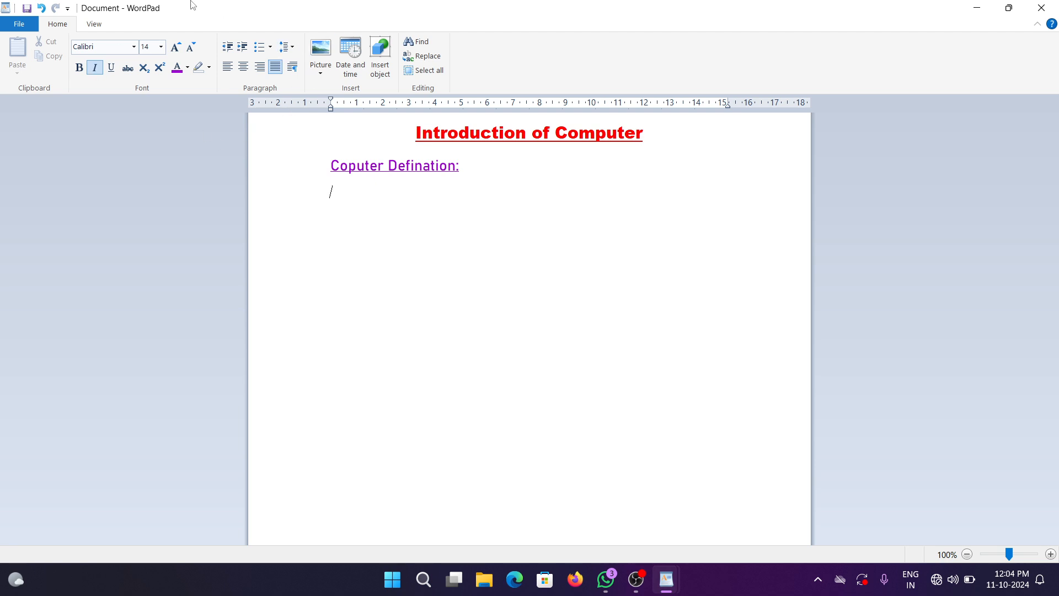
{"action": "left_click", "coordinate": [187, 69]}
{"action": "left_click", "coordinate": [177, 154]}
Write the definition "A Computer is a device that Accepts Stores And Processes The Information or Data" below the subheading
{"action": "type", "text": "A Computer is a device that Acce"}
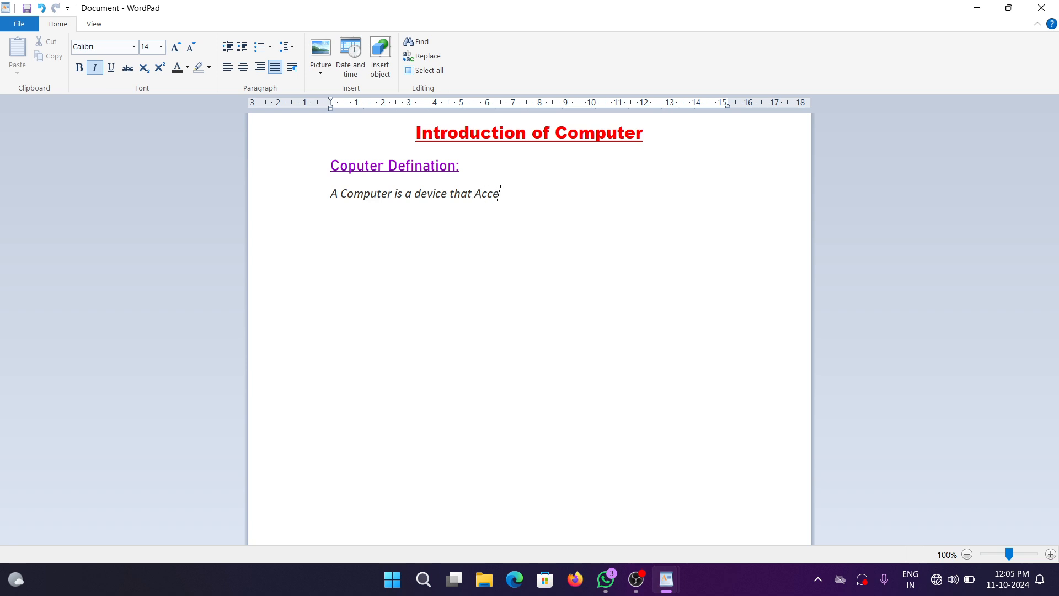
{"action": "type", "text": "pts Stores And Proc"}
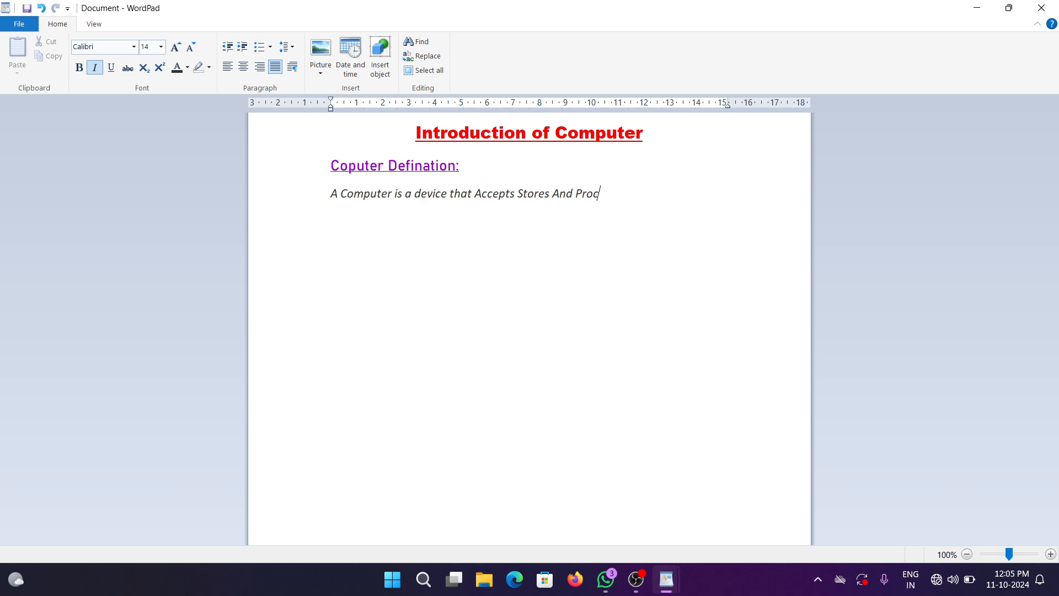
{"action": "type", "text": "esses The Informat"}
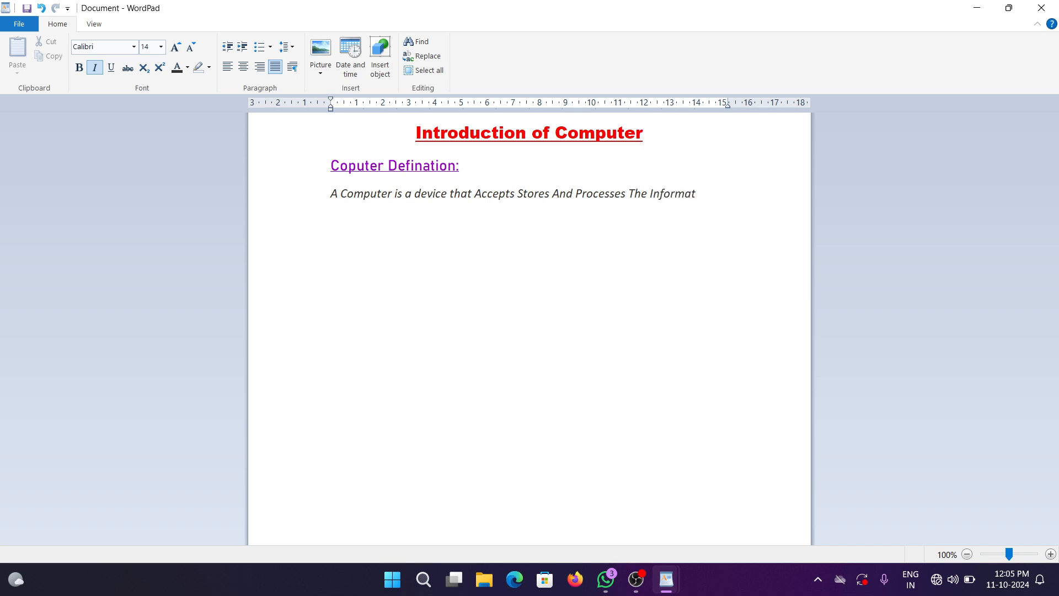
{"action": "type", "text": "o"}
{"action": "key", "text": "BackSpace"}
{"action": "type", "text": "ion or D"}
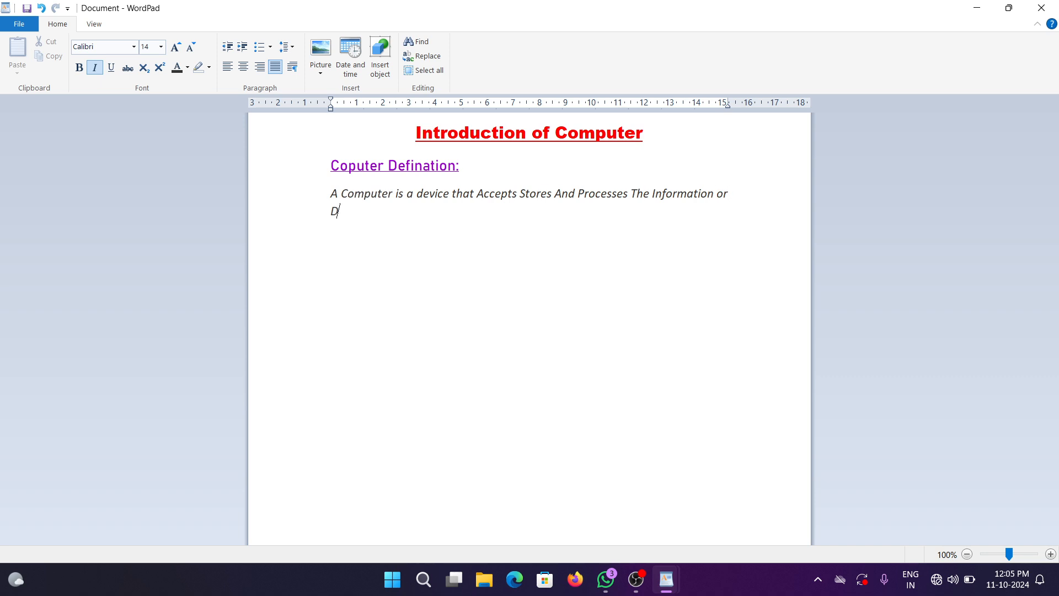
{"action": "type", "text": "ata"}
End the definition with a period and add the filler text "Yiu ghjlhvjklhghjkljhghjk fhkldtyik" after it
{"action": "type", "text": ". Yiu ghjlhvjklhghjkljhghjk"}
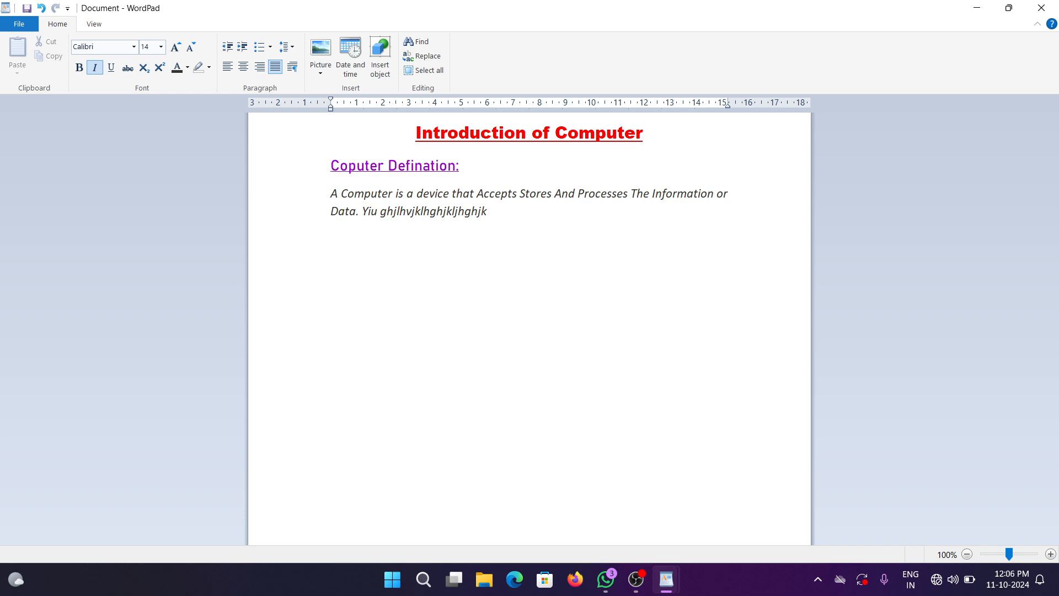
{"action": "type", "text": " fhkldtyik"}
{"action": "left_click", "coordinate": [345, 227]}
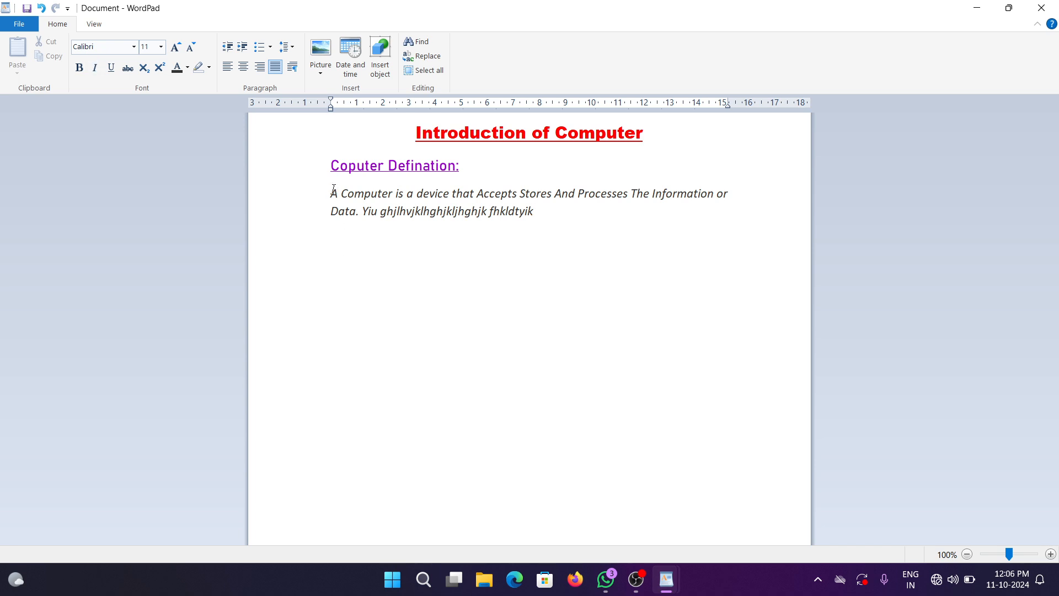
Set the left indentation of the whole definition paragraph to 1.5 cm
{"action": "left_click_drag", "start_coordinate": [334, 191], "coordinate": [755, 188]}
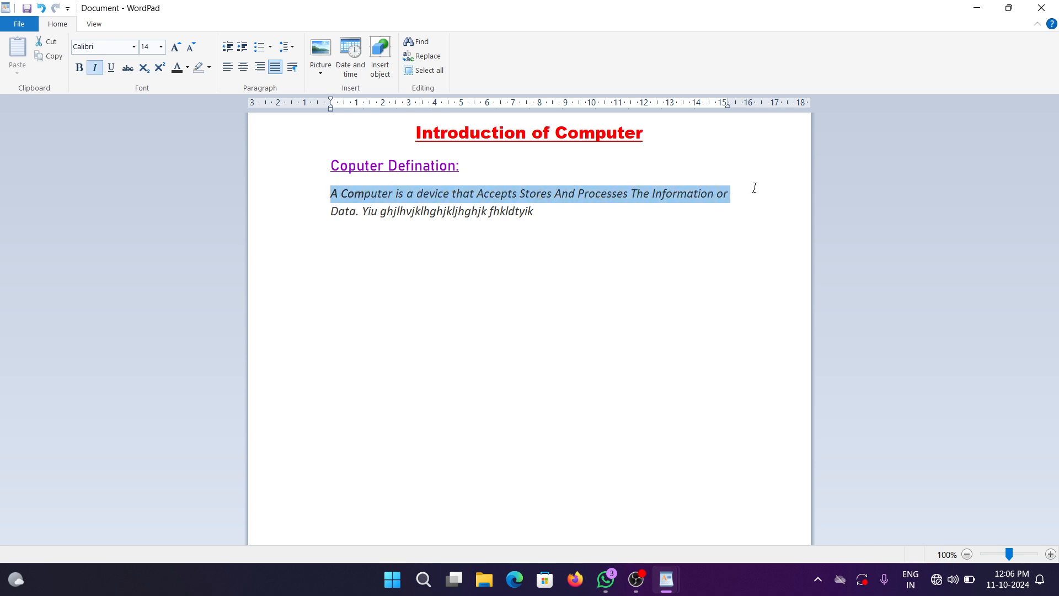
{"action": "left_click", "coordinate": [333, 194]}
{"action": "left_click", "coordinate": [327, 192]}
{"action": "left_click_drag", "start_coordinate": [327, 192], "coordinate": [376, 219]}
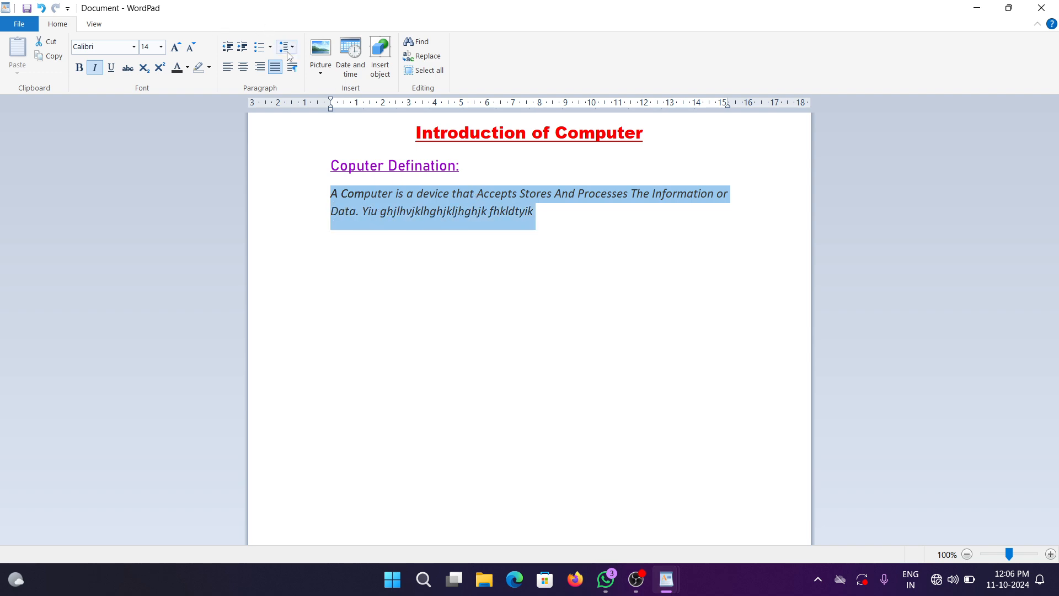
{"action": "left_click", "coordinate": [294, 68]}
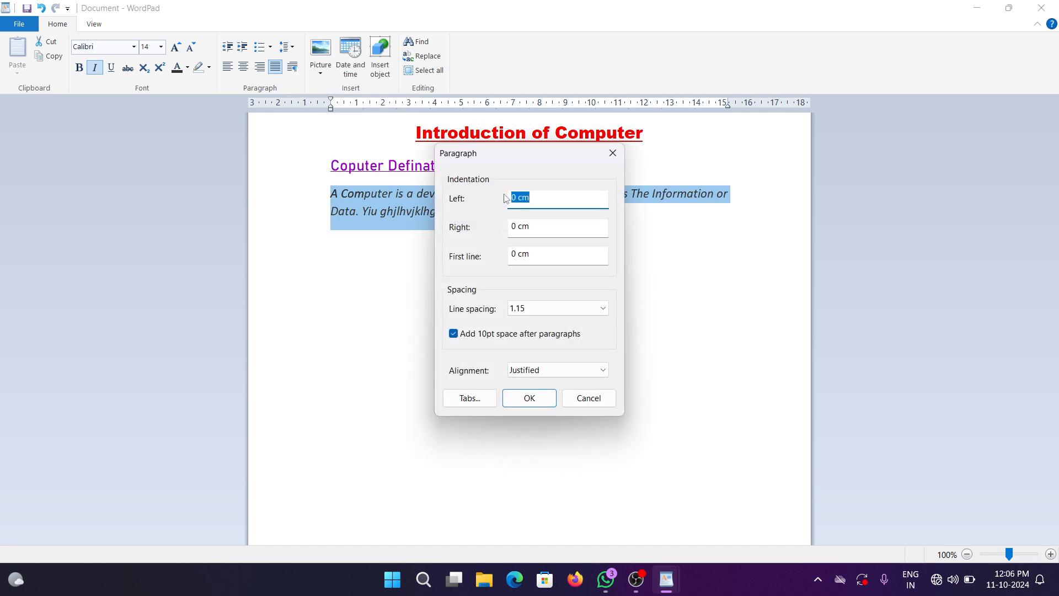
{"action": "key", "text": "BackSpace"}
{"action": "left_click", "coordinate": [568, 224]}
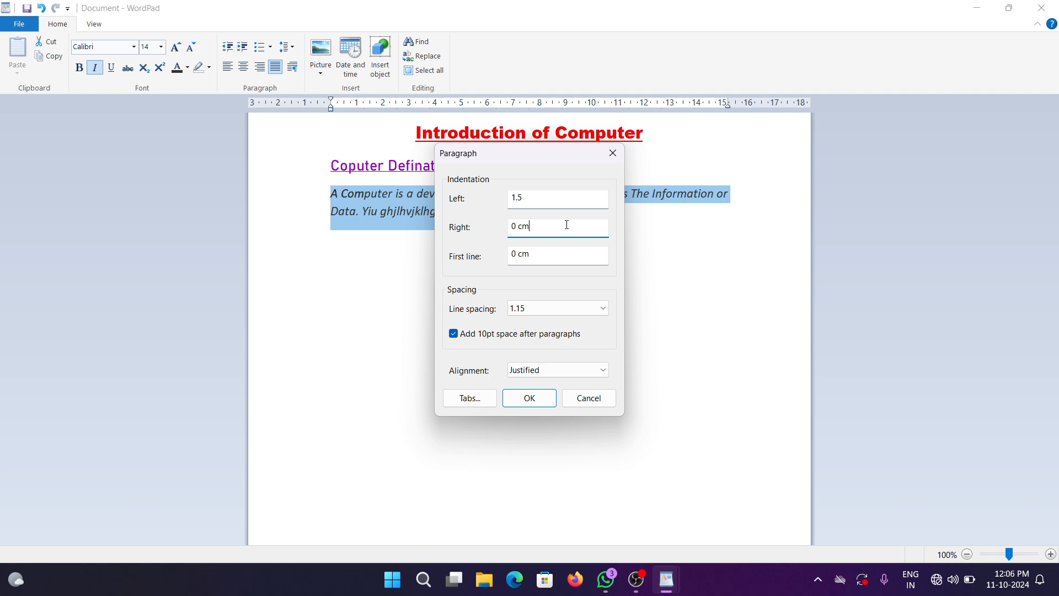
{"action": "left_click", "coordinate": [536, 257]}
{"action": "key", "text": "Return"}
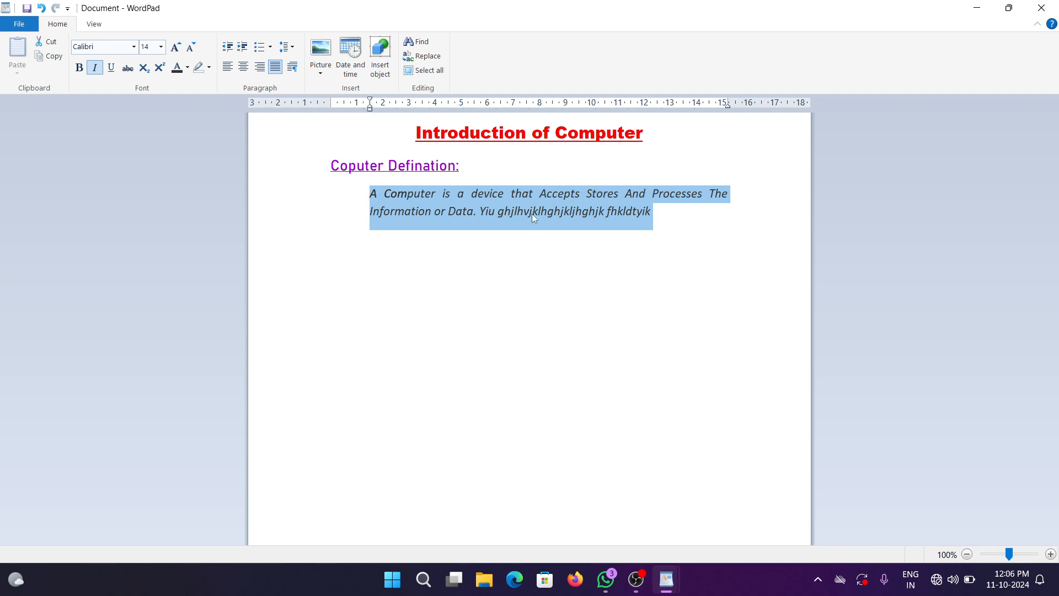
Give the definition paragraph a first-line indentation of 1.5 cm, a line spacing of 2.00 and center alignment
{"action": "left_click", "coordinate": [293, 66]}
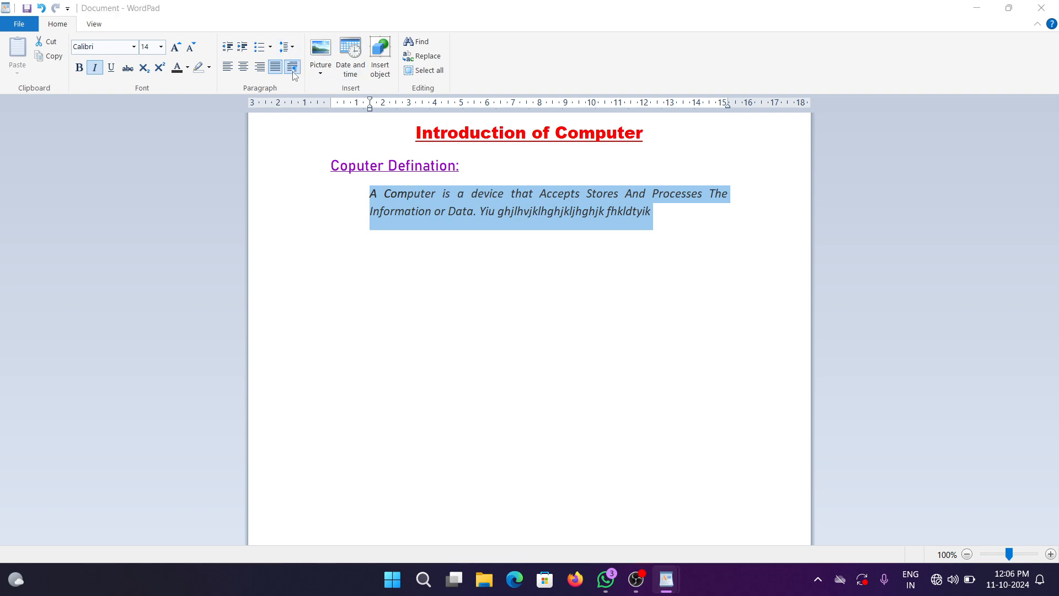
{"action": "left_click", "coordinate": [540, 253]}
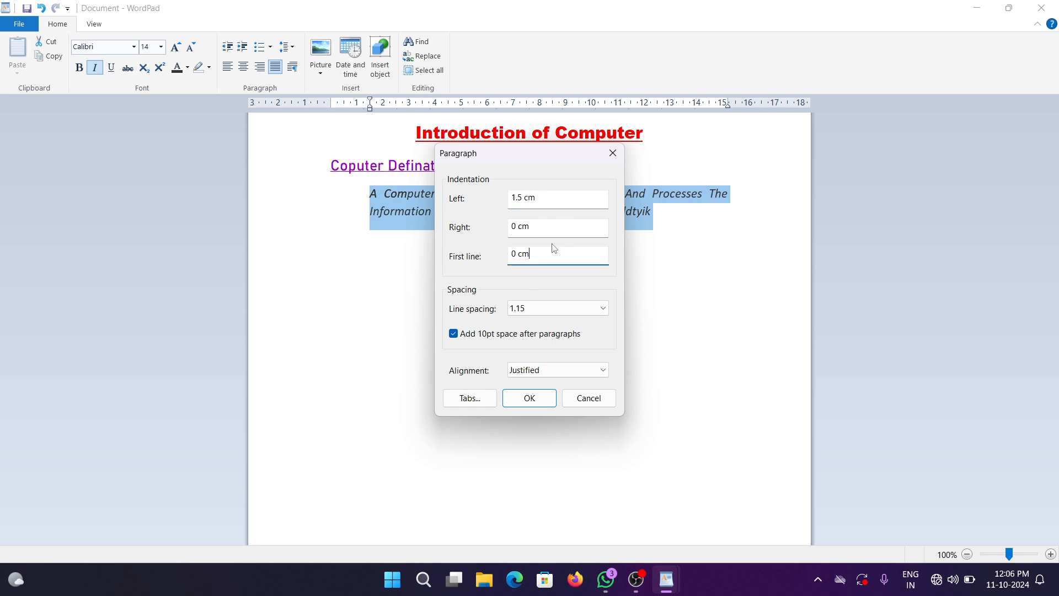
{"action": "key", "text": "BackSpace"}
{"action": "key", "text": "BackSpace"}
{"action": "type", "text": "1.5"}
{"action": "left_click", "coordinate": [601, 309]}
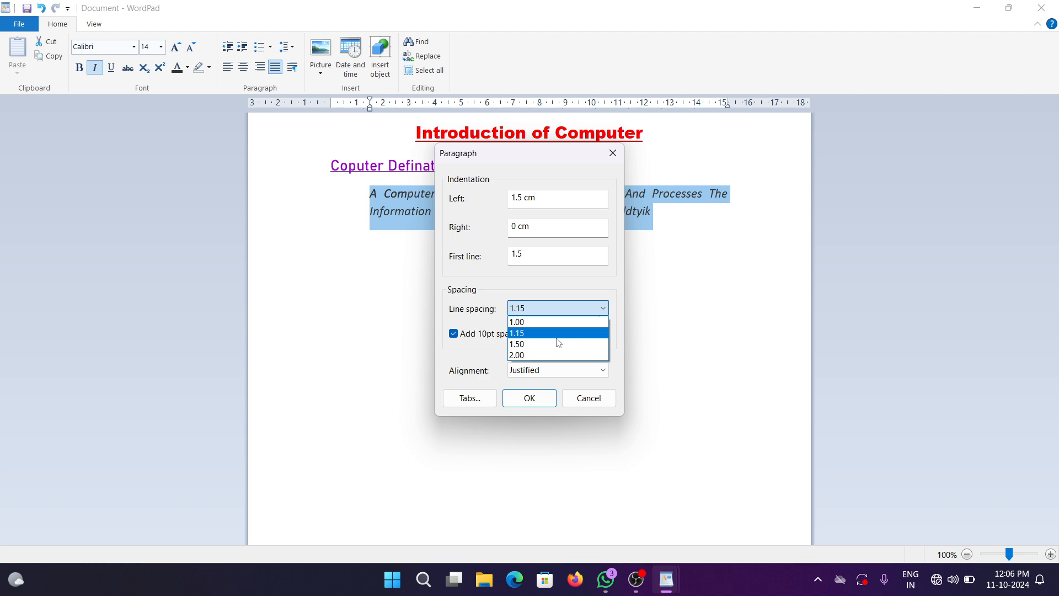
{"action": "left_click", "coordinate": [519, 356]}
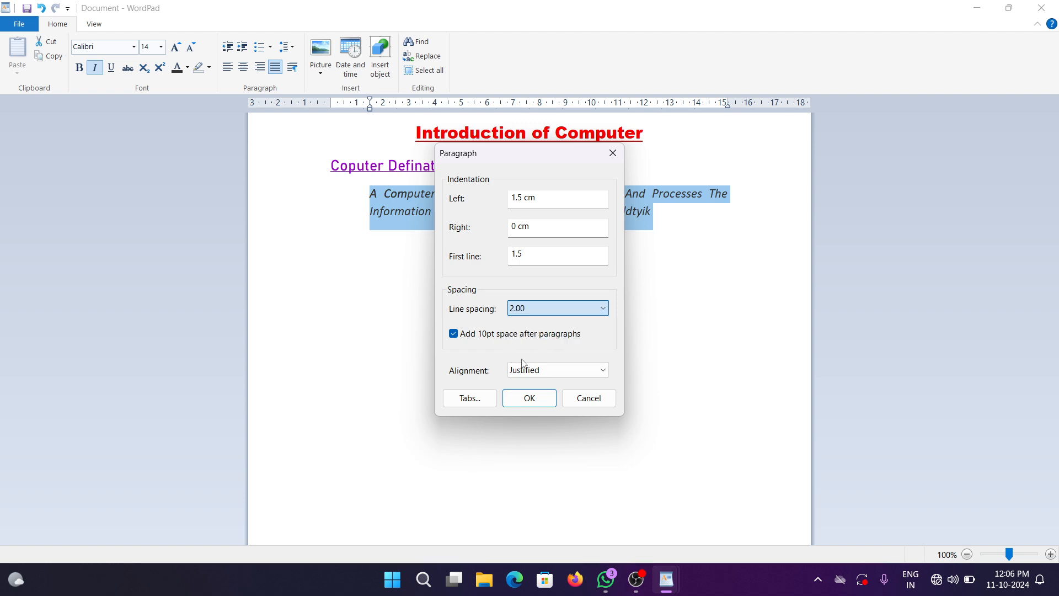
{"action": "left_click", "coordinate": [600, 370]}
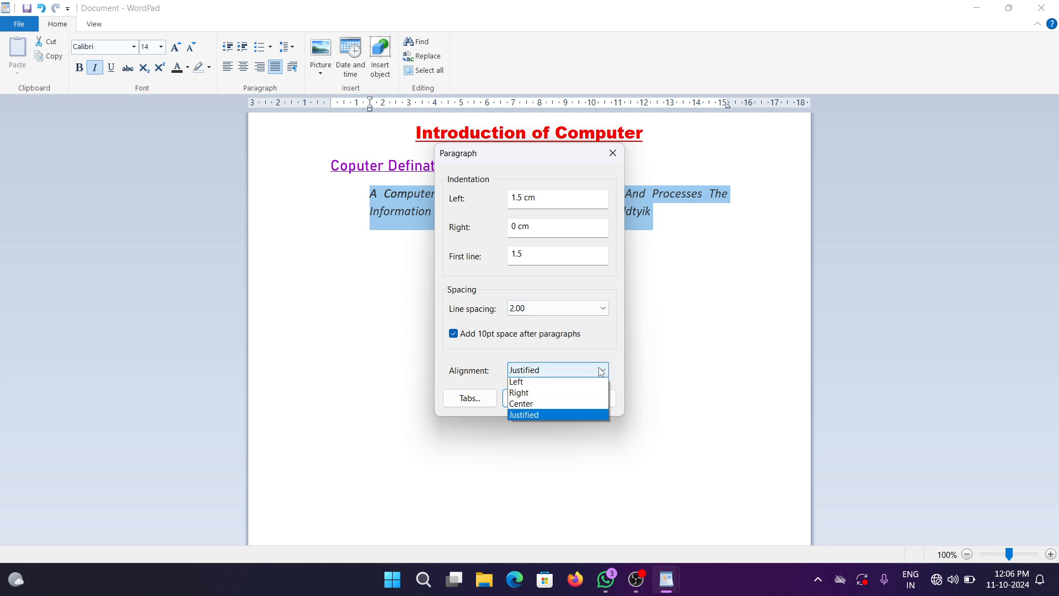
{"action": "left_click", "coordinate": [522, 406]}
{"action": "left_click", "coordinate": [530, 399]}
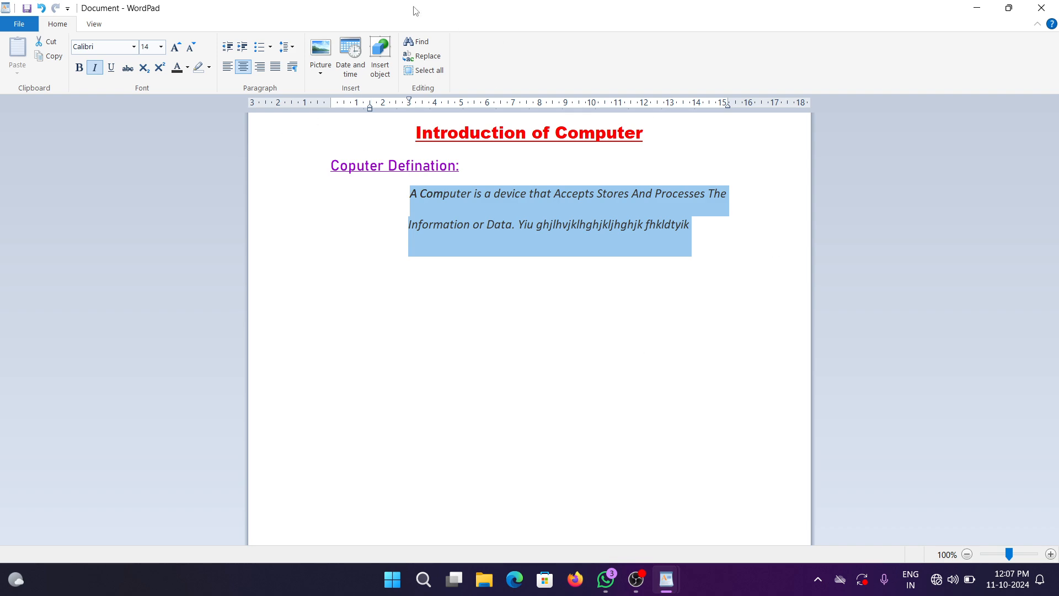
Insert the current date below the definition paragraph in the format "Friday, 11 October, 2024"
{"action": "left_click", "coordinate": [503, 288]}
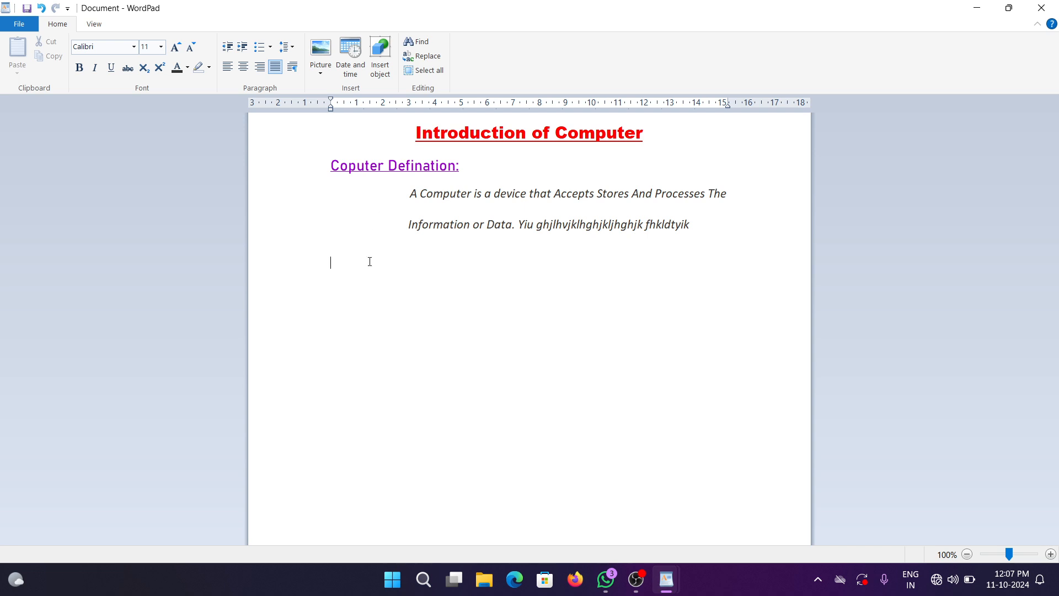
{"action": "left_click", "coordinate": [353, 58]}
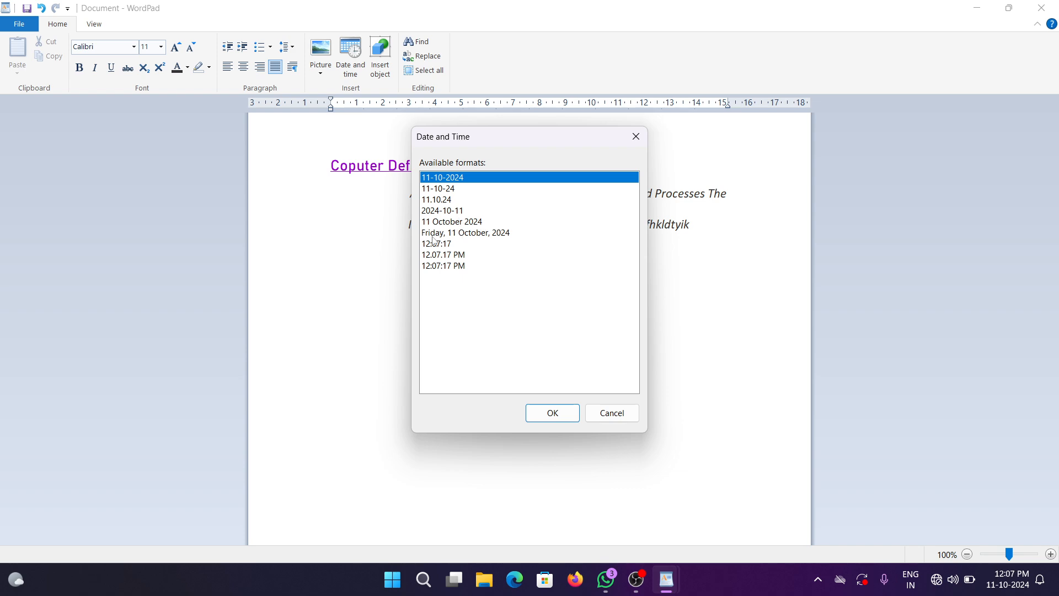
{"action": "left_click", "coordinate": [483, 232]}
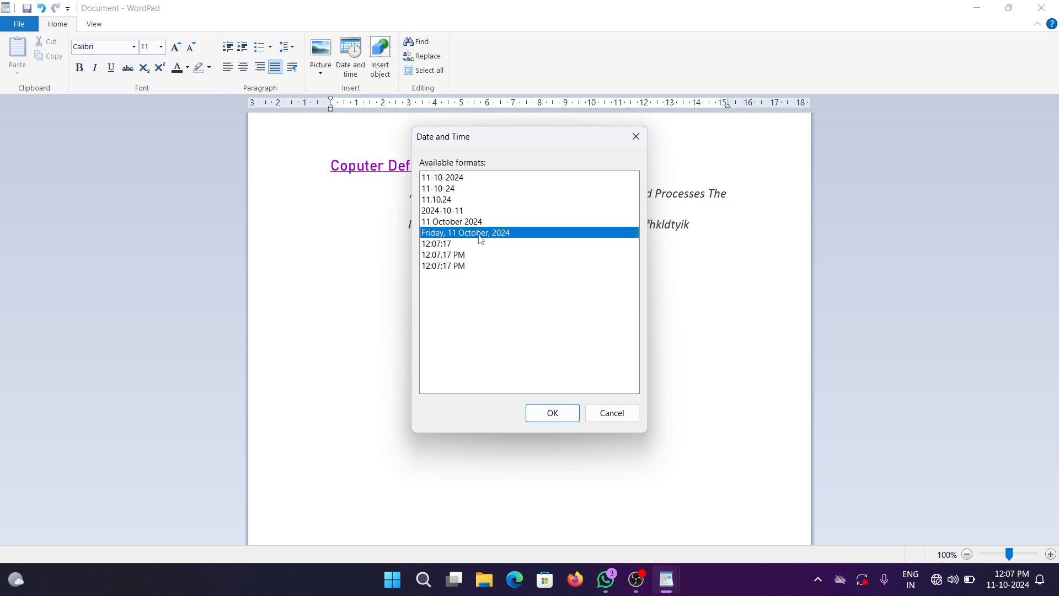
{"action": "left_click", "coordinate": [552, 413]}
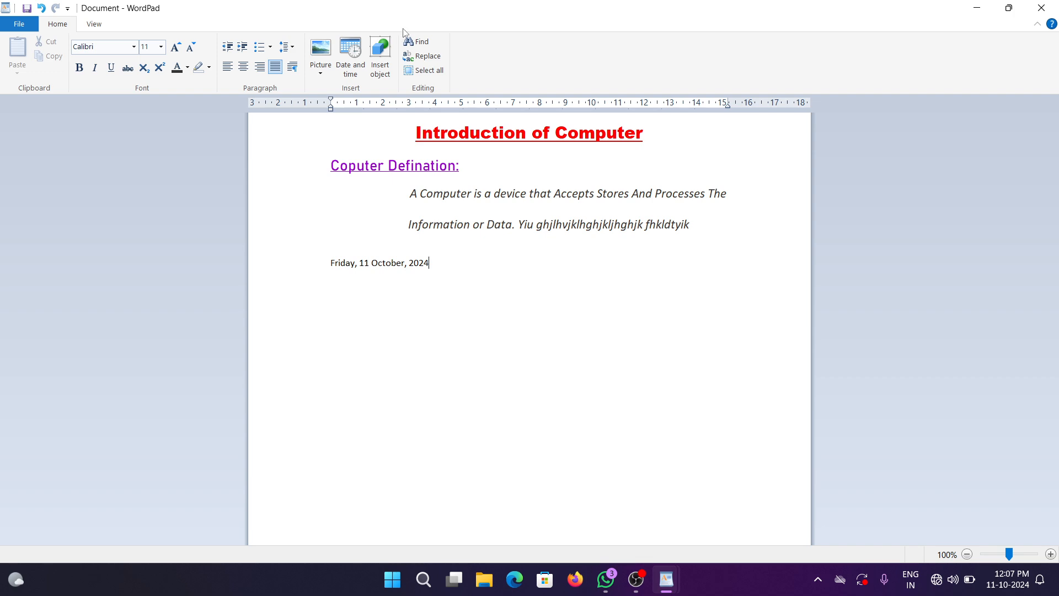
Insert the current time below the date in the dotted 12-hour format, such as "12.07.39 PM"
{"action": "left_click", "coordinate": [358, 69]}
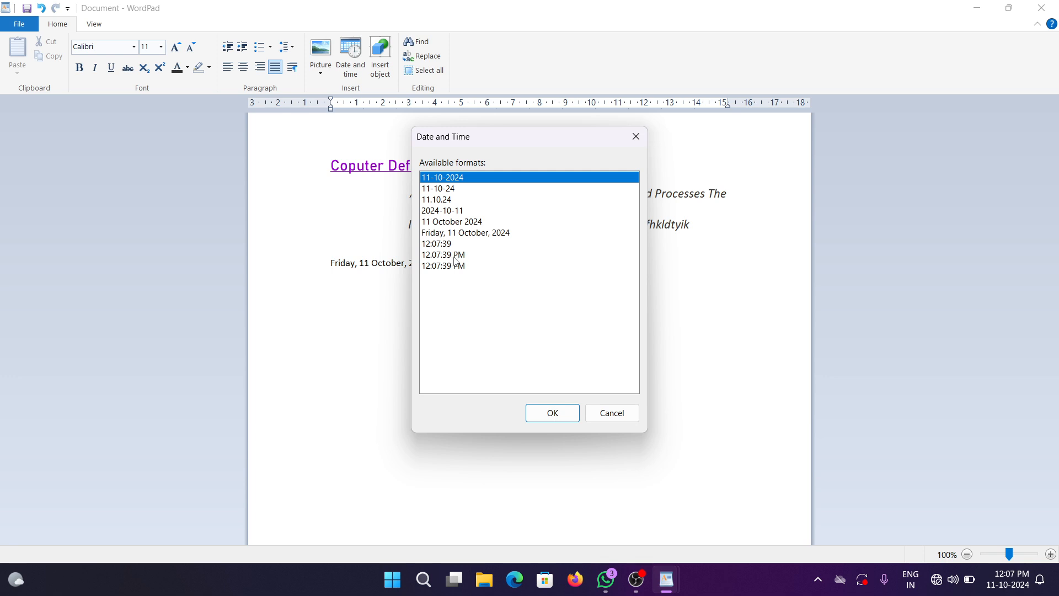
{"action": "left_click", "coordinate": [455, 257]}
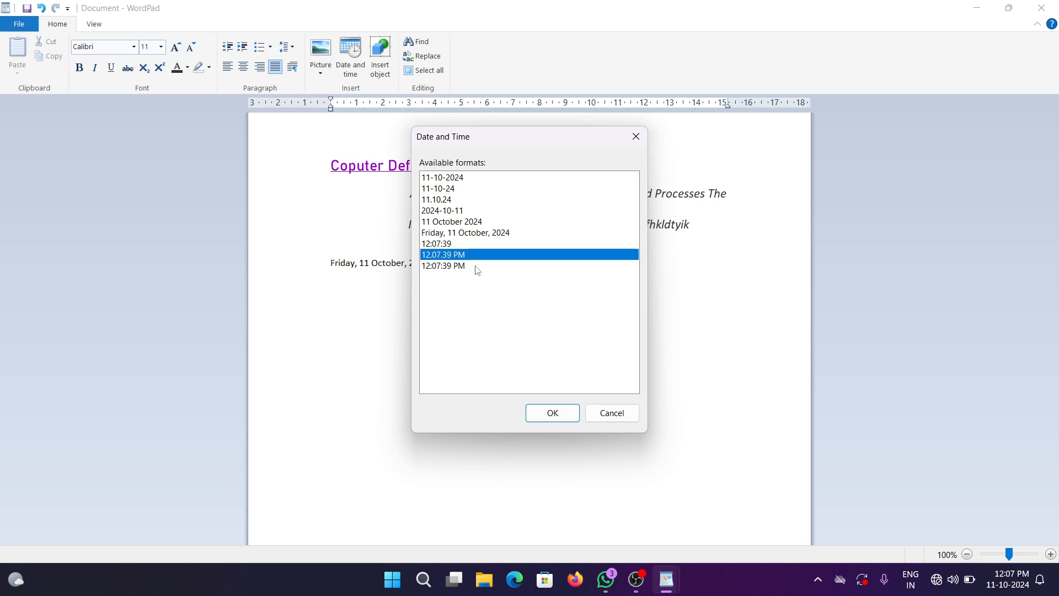
{"action": "left_click", "coordinate": [552, 414]}
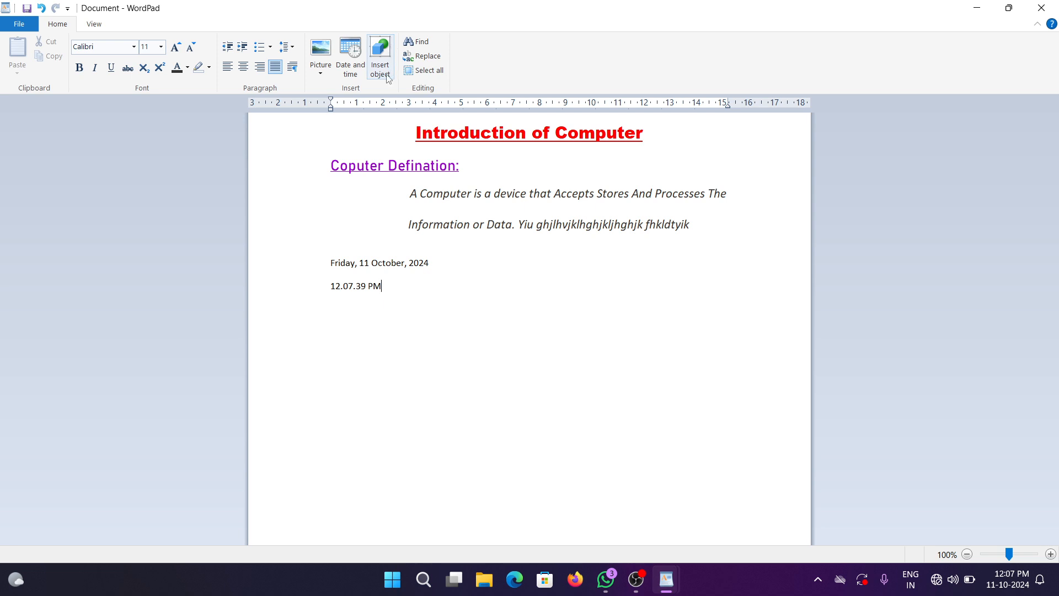
Insert a new Microsoft Excel Chart object at the time line and close its Excel editing window
{"action": "left_click", "coordinate": [388, 55]}
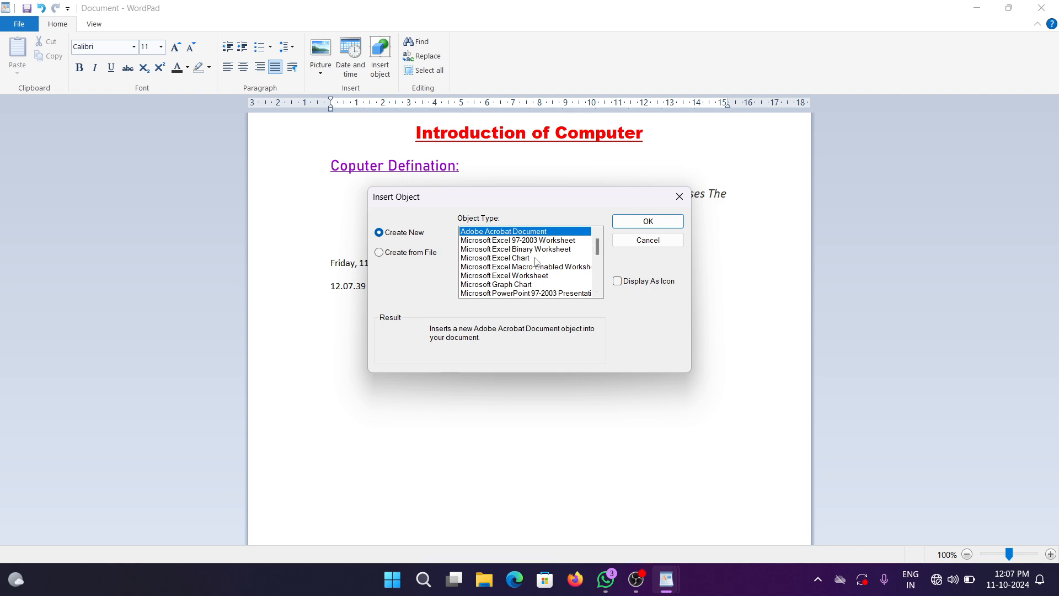
{"action": "left_click", "coordinate": [479, 261]}
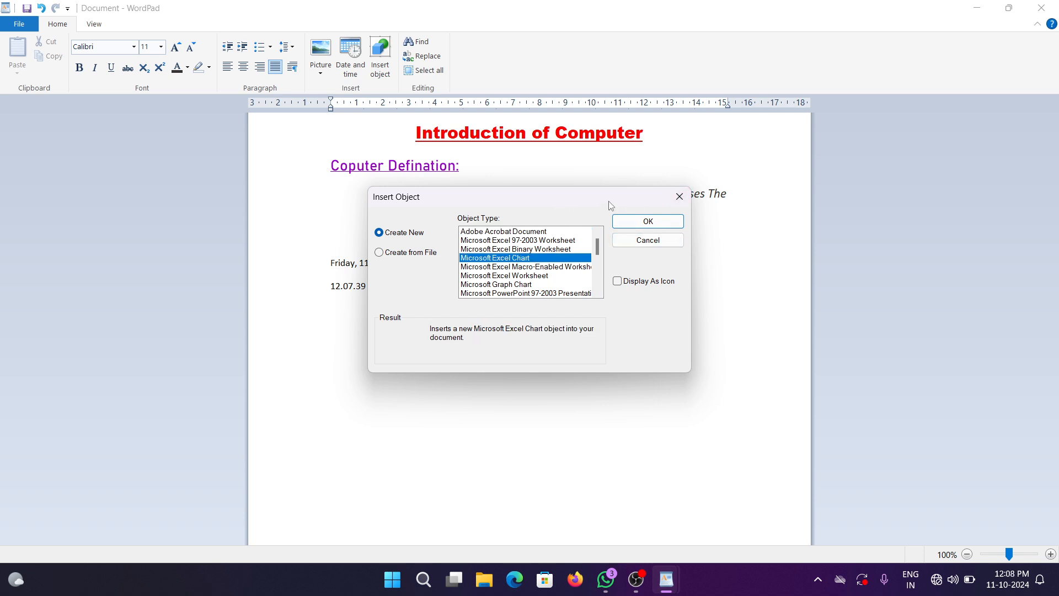
{"action": "left_click", "coordinate": [634, 231]}
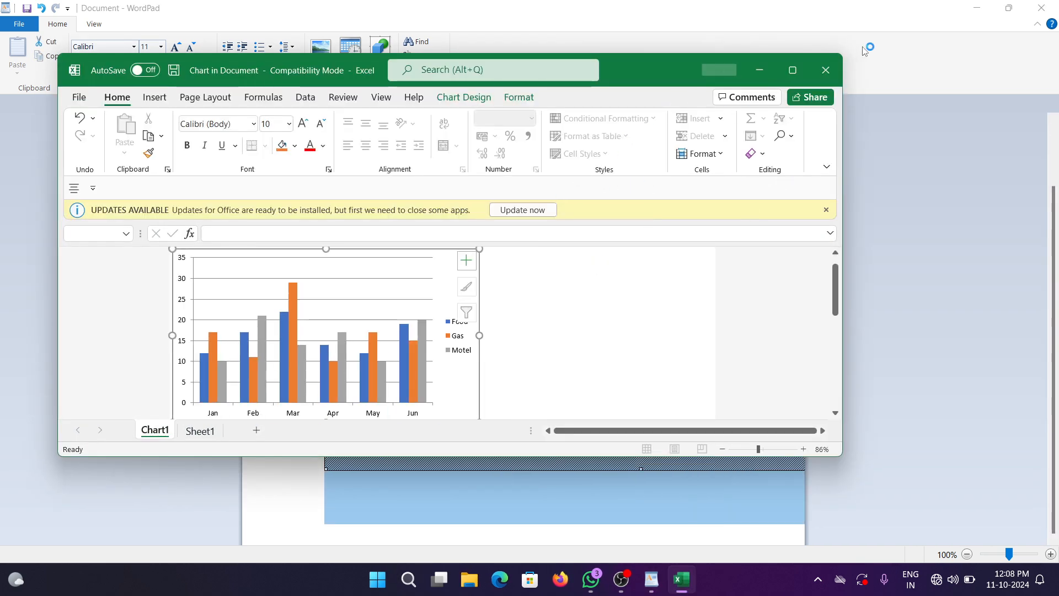
{"action": "left_click", "coordinate": [827, 70]}
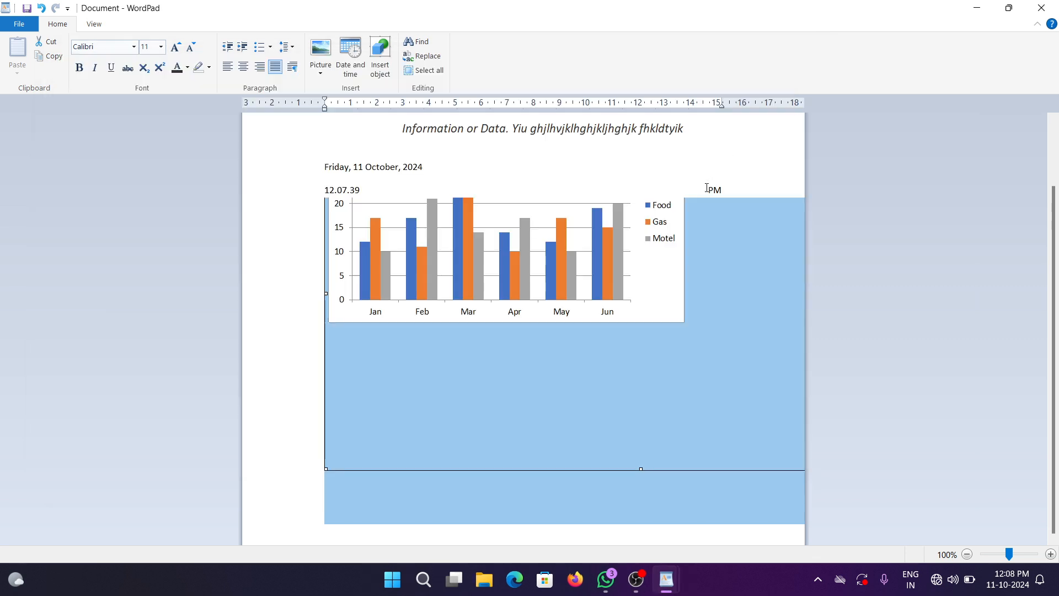
Replace the selected Excel chart object in the document with a new Microsoft Excel Worksheet object
{"action": "scroll", "coordinate": [585, 420], "scroll_direction": "up", "scroll_amount": 1}
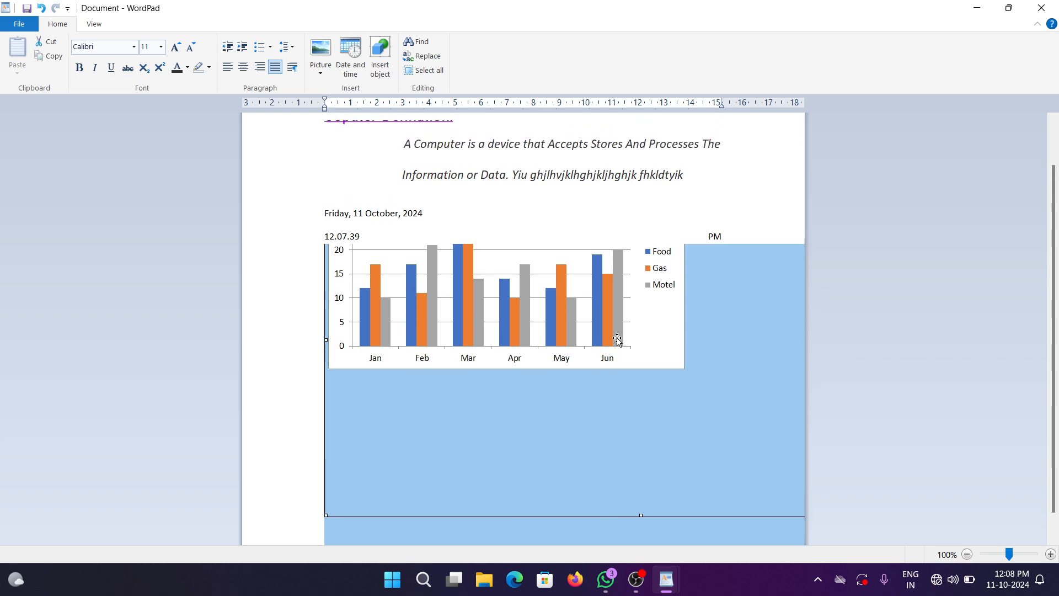
{"action": "scroll", "coordinate": [616, 329], "scroll_direction": "up", "scroll_amount": 1}
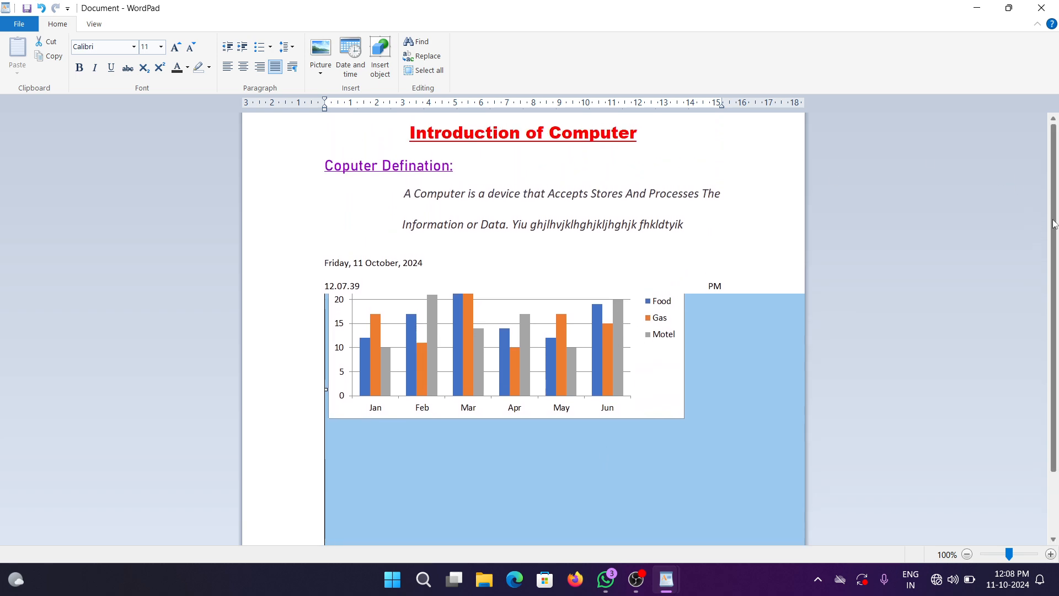
{"action": "left_click_drag", "start_coordinate": [1054, 224], "coordinate": [1035, 326]}
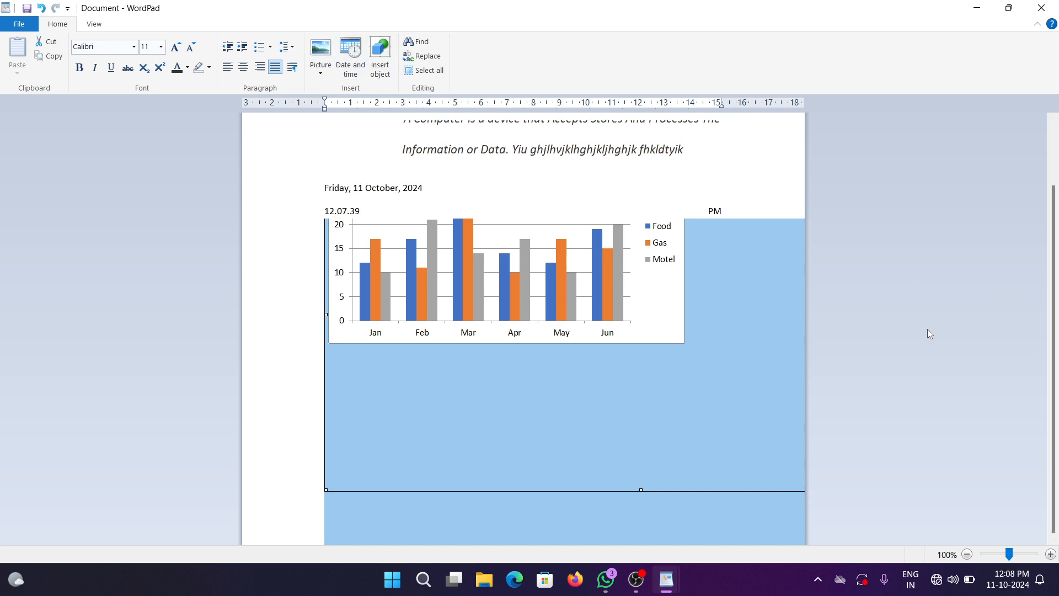
{"action": "left_click", "coordinate": [297, 436]}
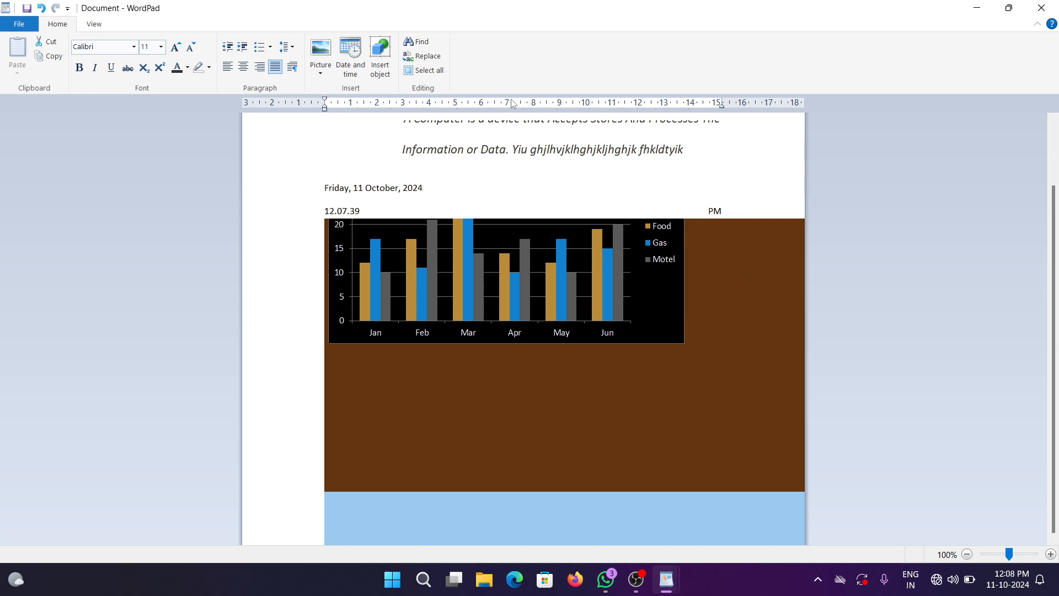
{"action": "left_click", "coordinate": [386, 66]}
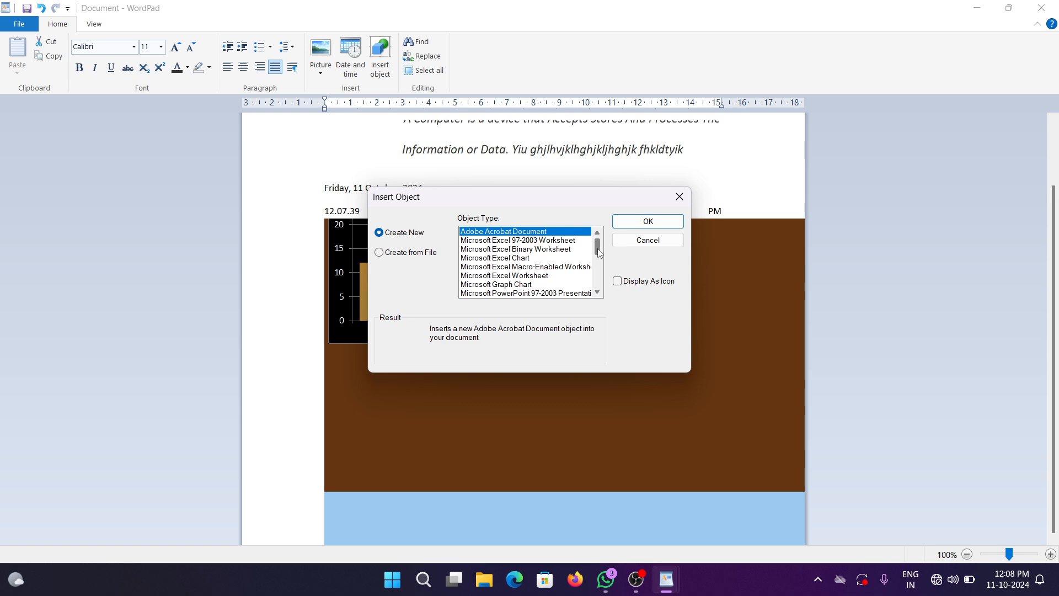
{"action": "left_click_drag", "start_coordinate": [598, 249], "coordinate": [598, 253]}
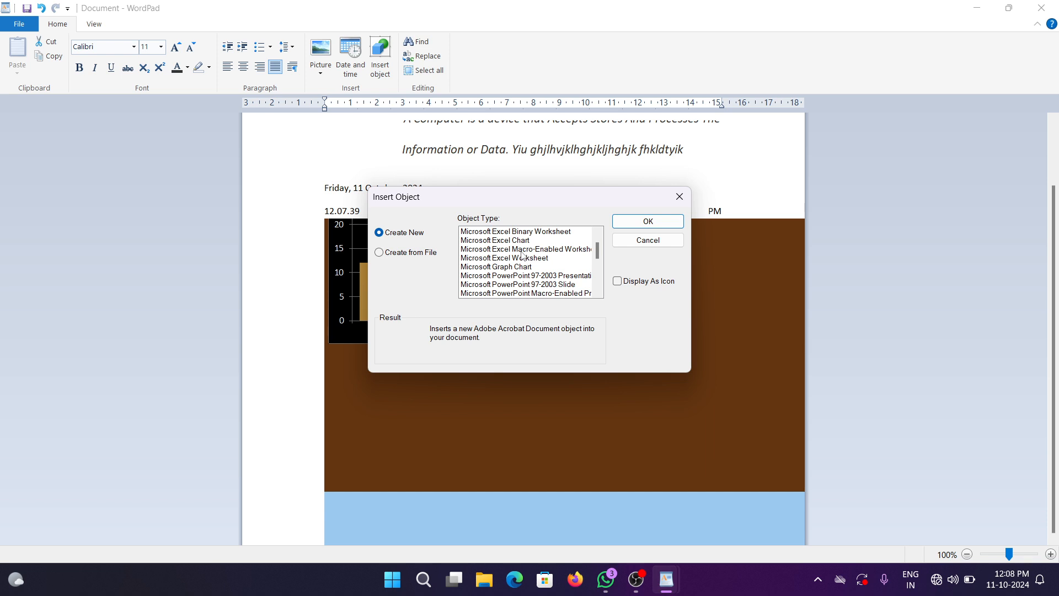
{"action": "left_click", "coordinate": [495, 259]}
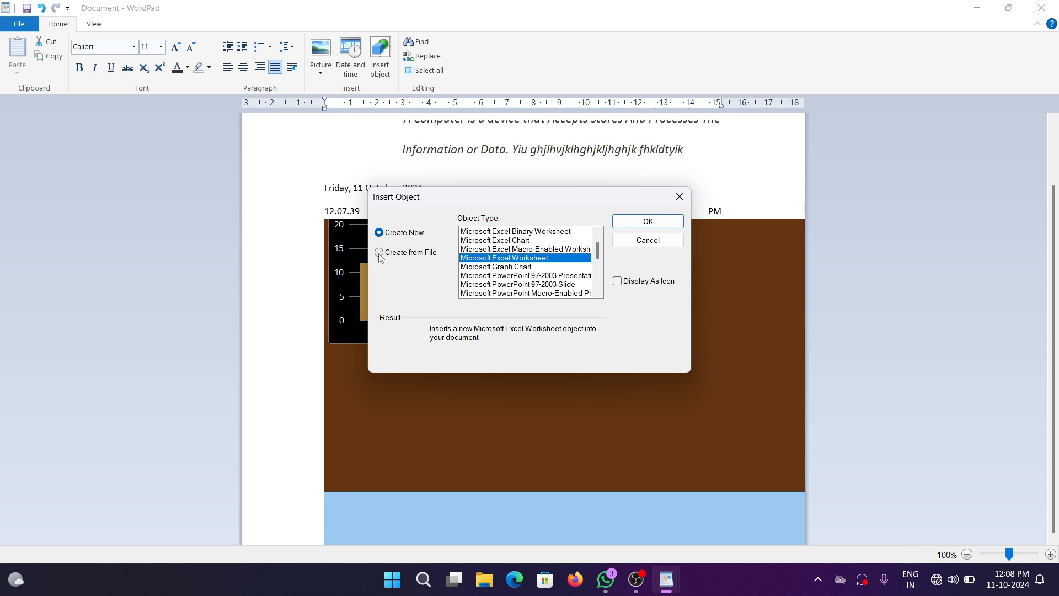
{"action": "left_click", "coordinate": [648, 221]}
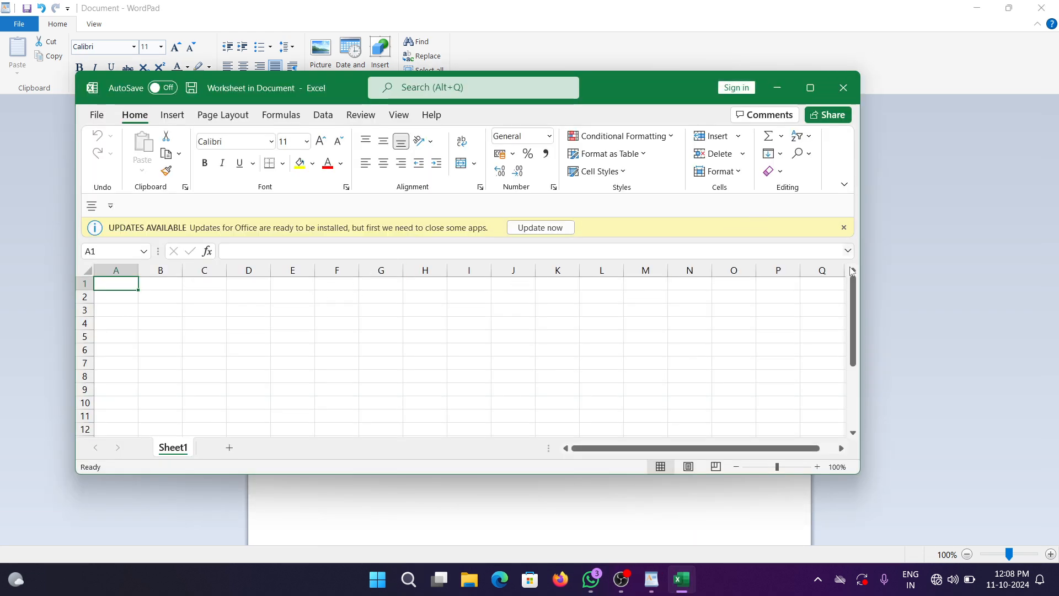
Enter the numbers 54, 45 and 34 in cells B5 to B7 of the embedded worksheet
{"action": "left_click", "coordinate": [132, 335]}
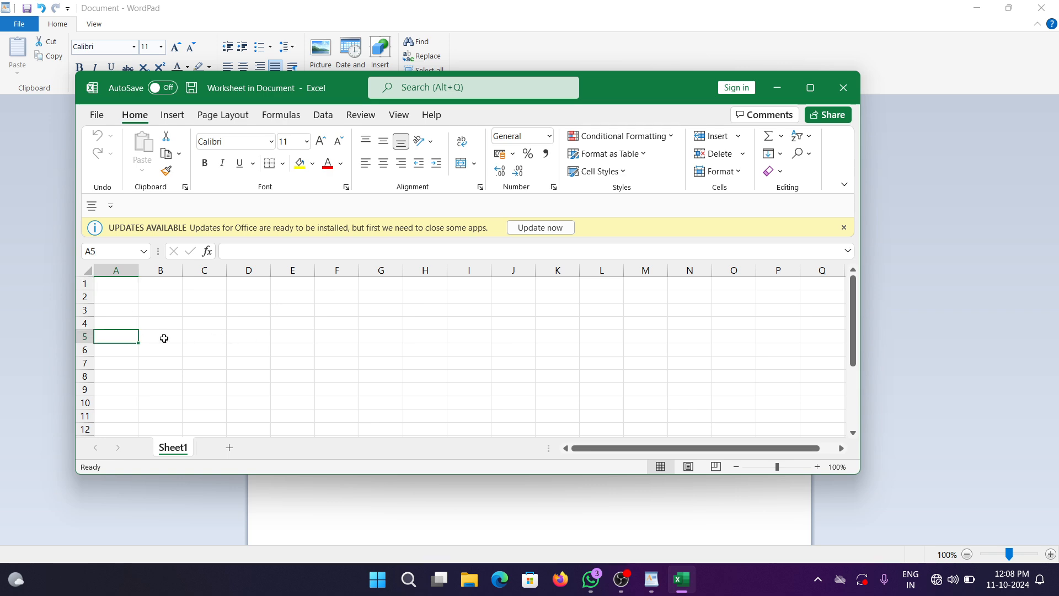
{"action": "left_click", "coordinate": [164, 338]}
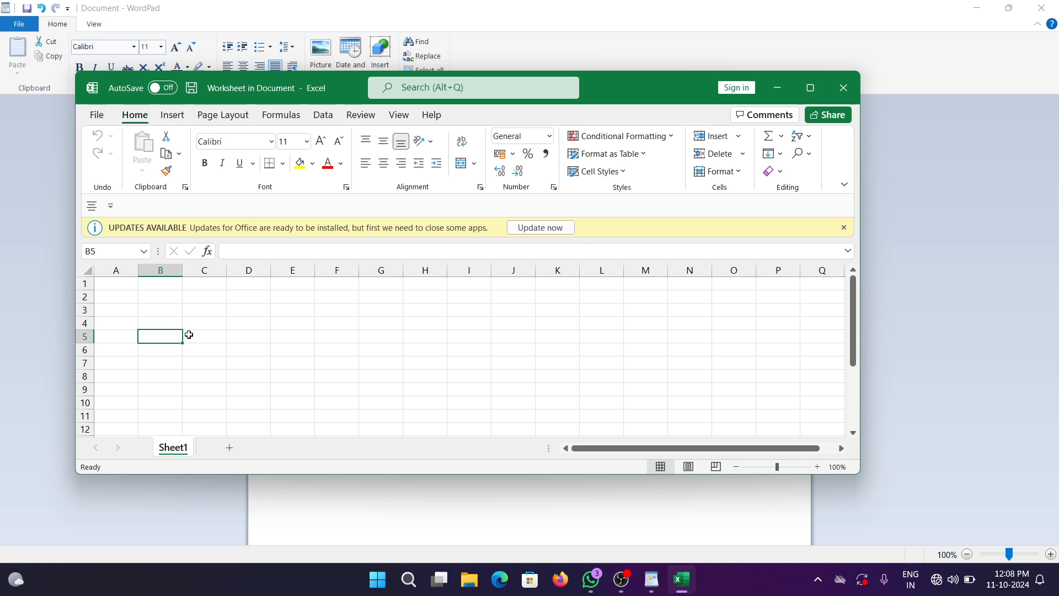
{"action": "type", "text": "54"}
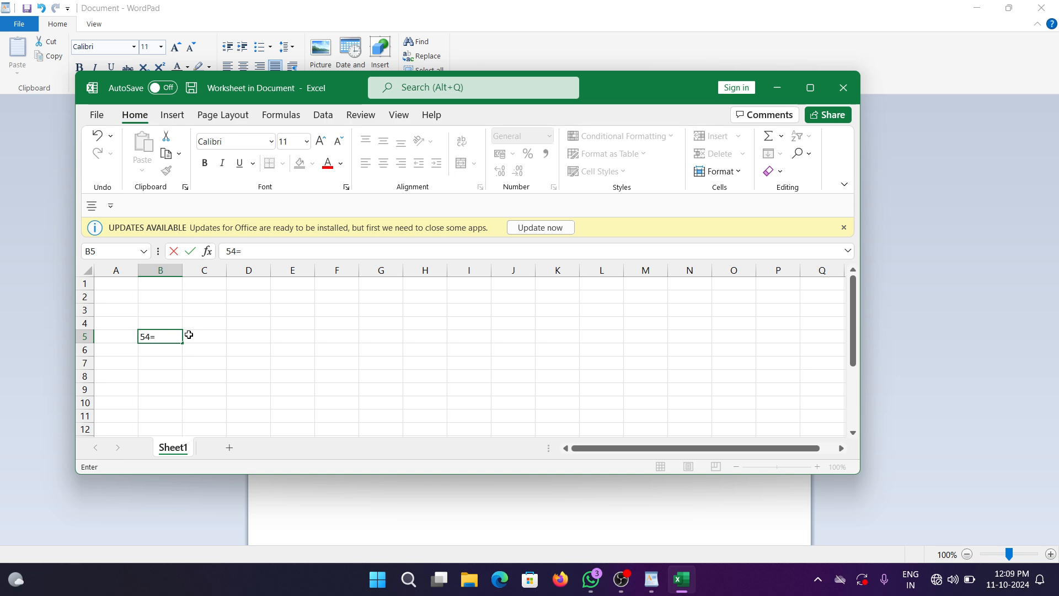
{"action": "left_click", "coordinate": [146, 349]}
{"action": "type", "text": "45"}
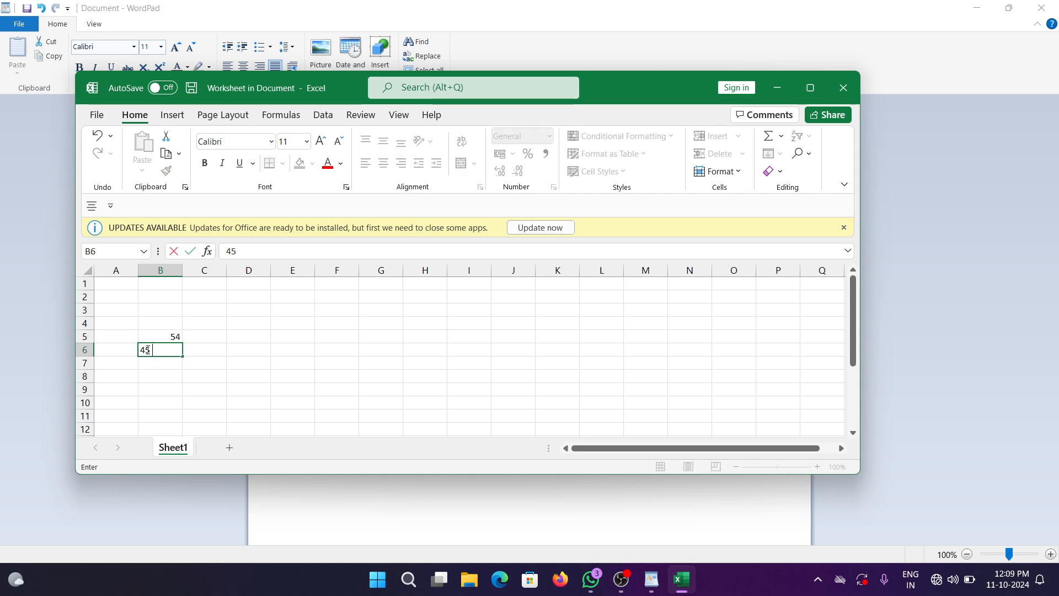
{"action": "key", "text": "Return"}
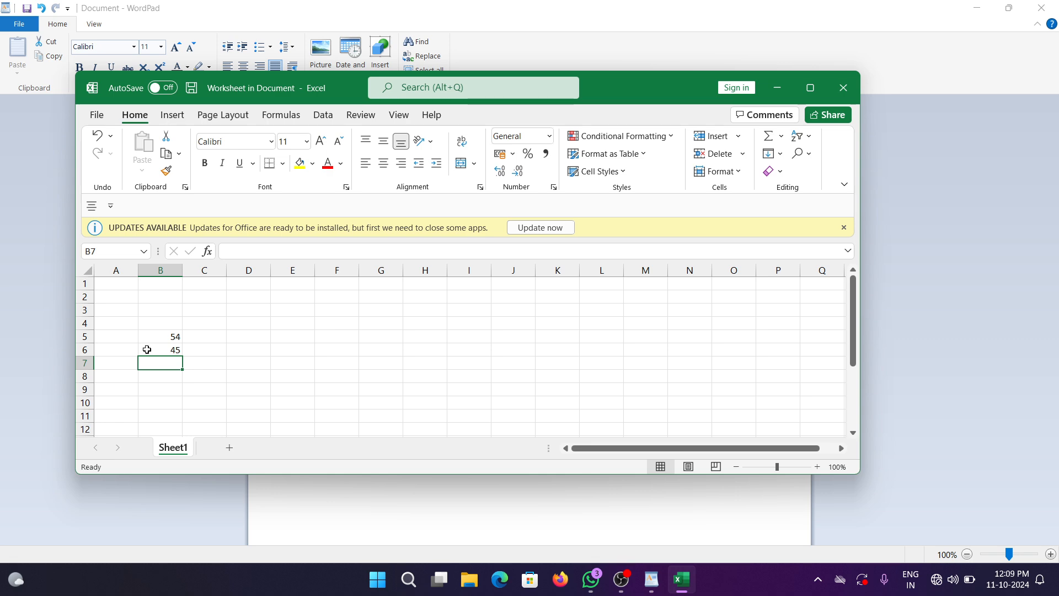
{"action": "type", "text": "34"}
{"action": "left_click", "coordinate": [158, 376]}
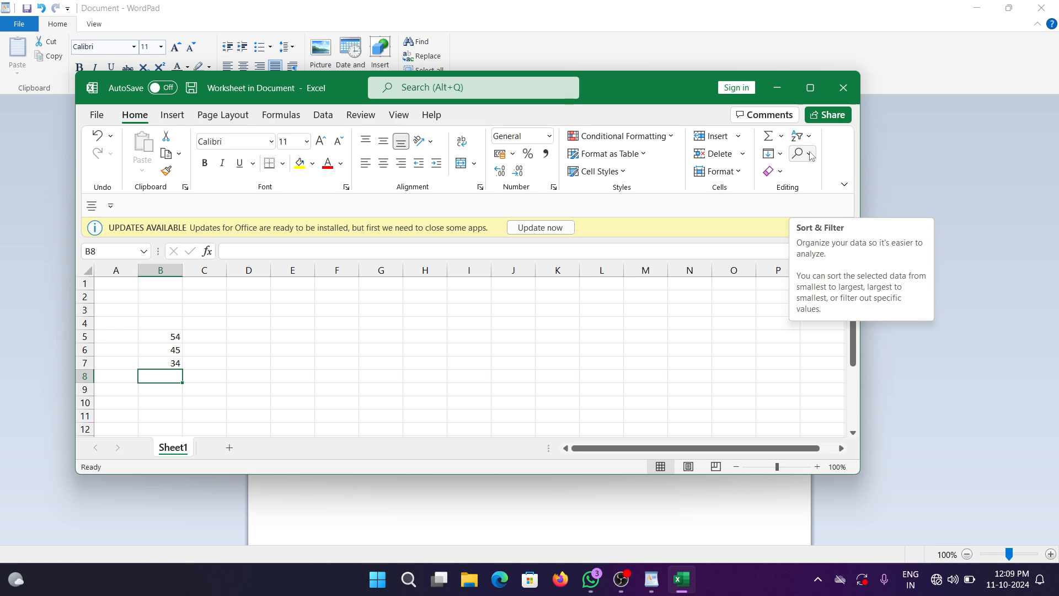
Maximize the worksheet window, total B5:B7 in cell B8 with AutoSum, and return to the WordPad document
{"action": "left_click", "coordinate": [811, 88]}
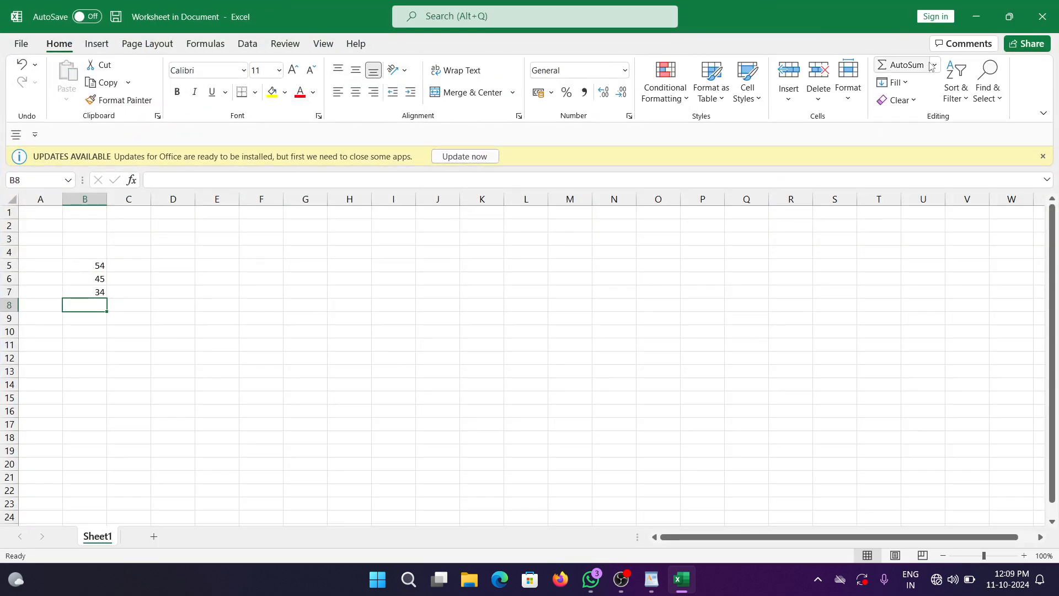
{"action": "left_click", "coordinate": [927, 66]}
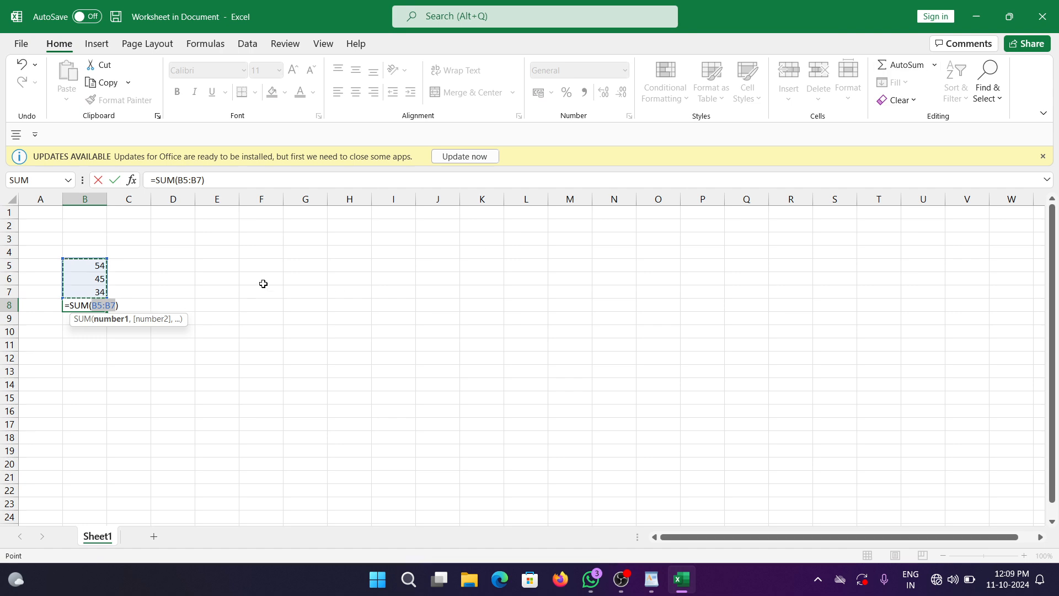
{"action": "key", "text": "Return"}
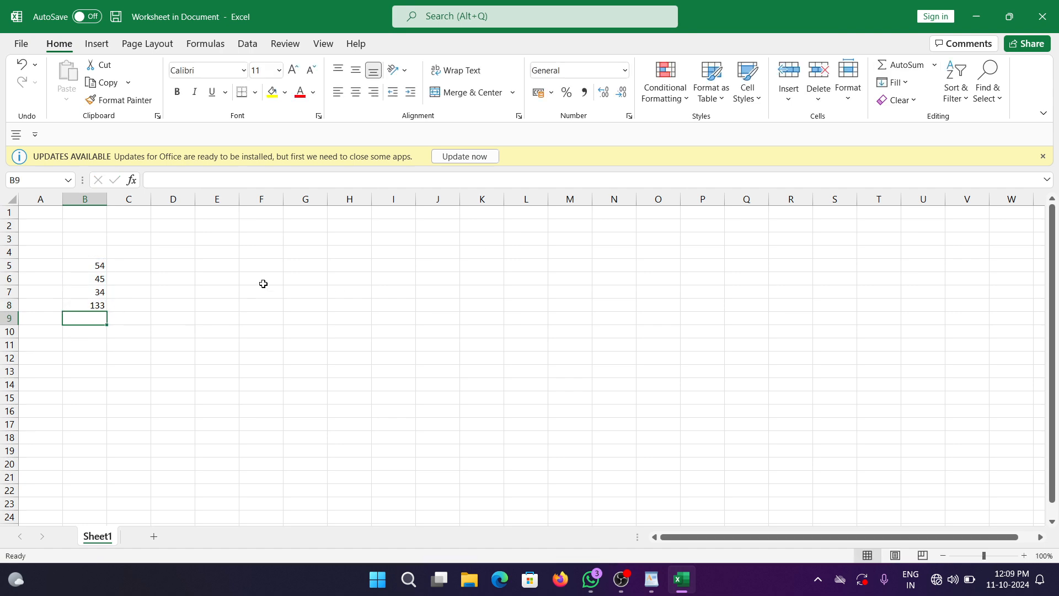
{"action": "left_click", "coordinate": [978, 17]}
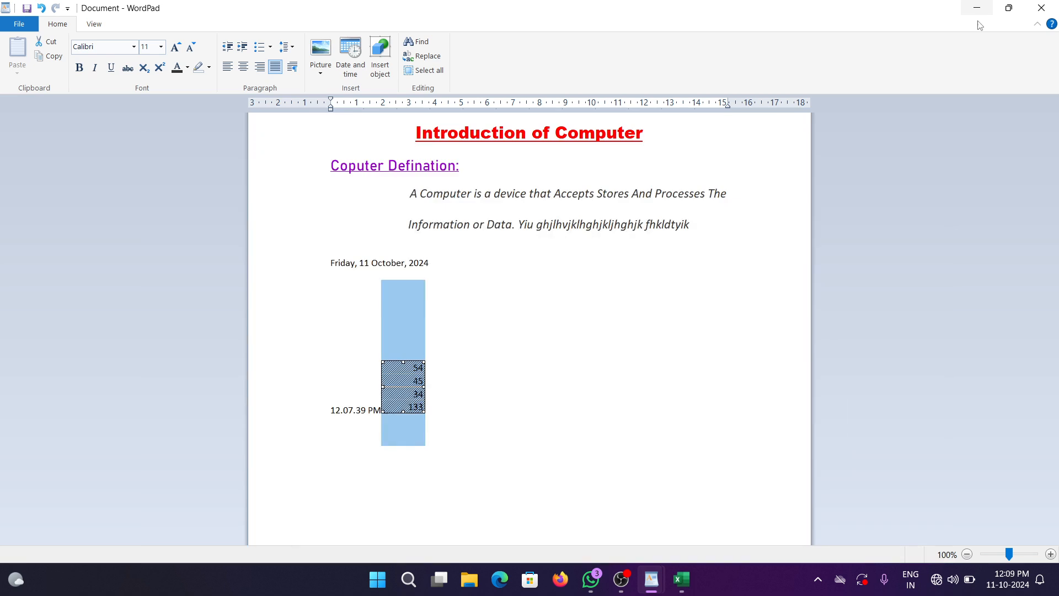
Deselect the embedded worksheet and break the time line after "12.0"
{"action": "left_click", "coordinate": [393, 454]}
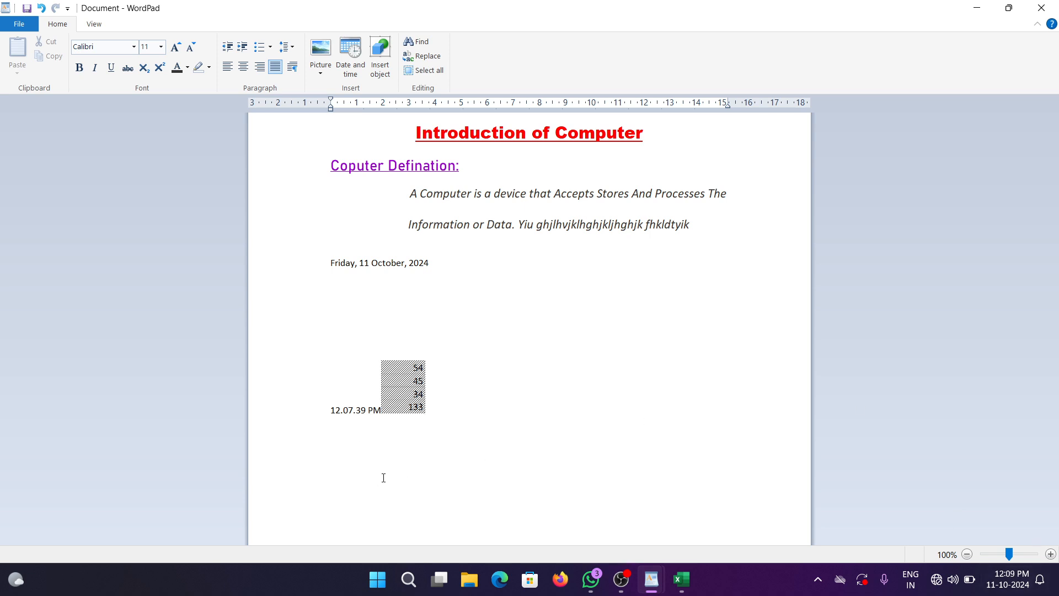
{"action": "key", "text": "Return"}
{"action": "key", "text": "Return"}
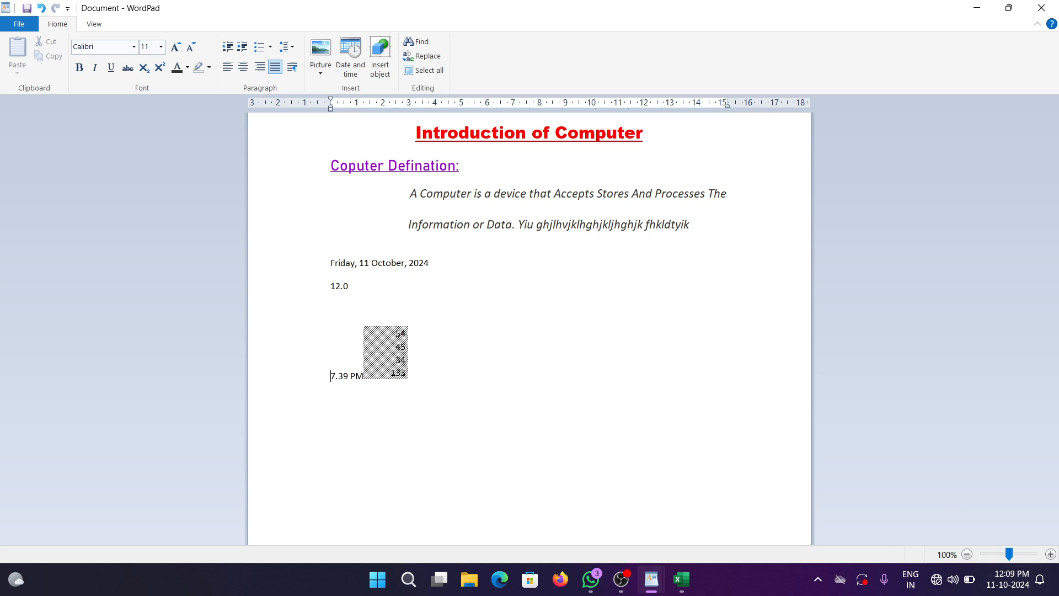
Insert the picture 20240928_174515 from the Pictures folder on a new line below the embedded worksheet
{"action": "left_click", "coordinate": [453, 368]}
{"action": "key", "text": "Return"}
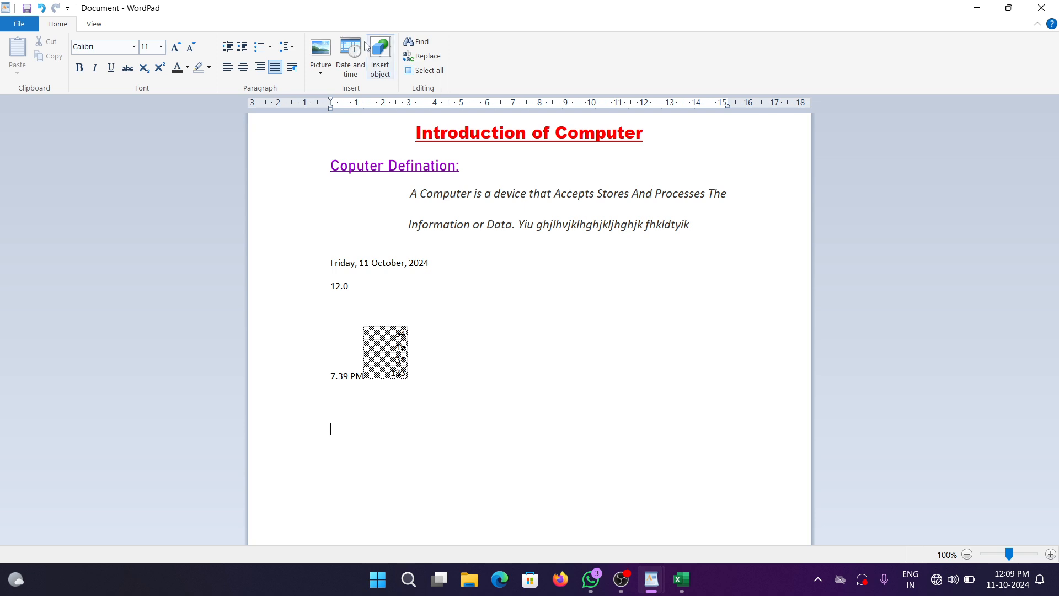
{"action": "left_click", "coordinate": [330, 58]}
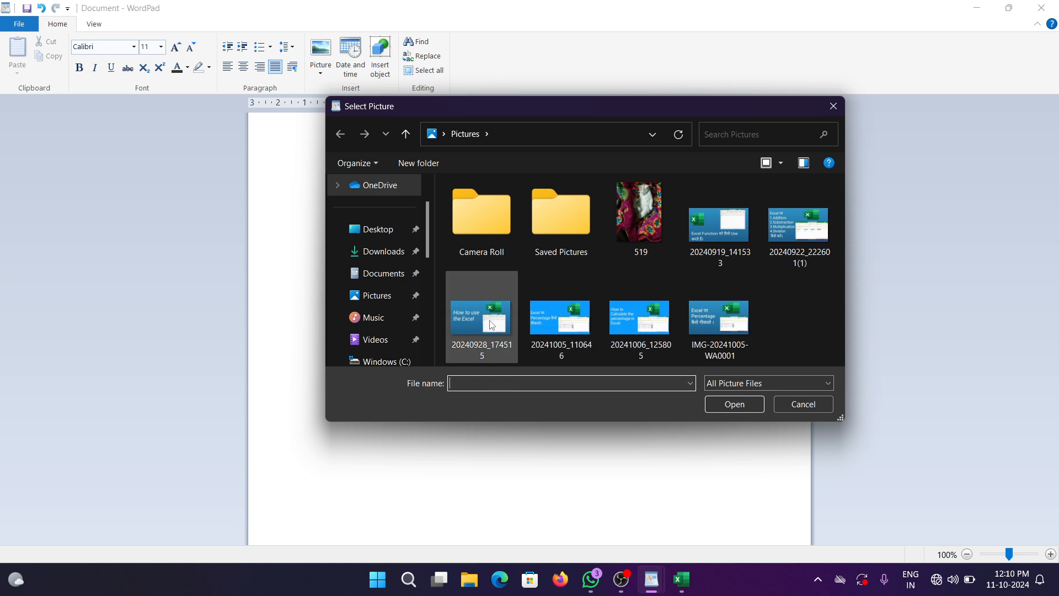
{"action": "left_click", "coordinate": [492, 324]}
{"action": "left_click", "coordinate": [735, 404]}
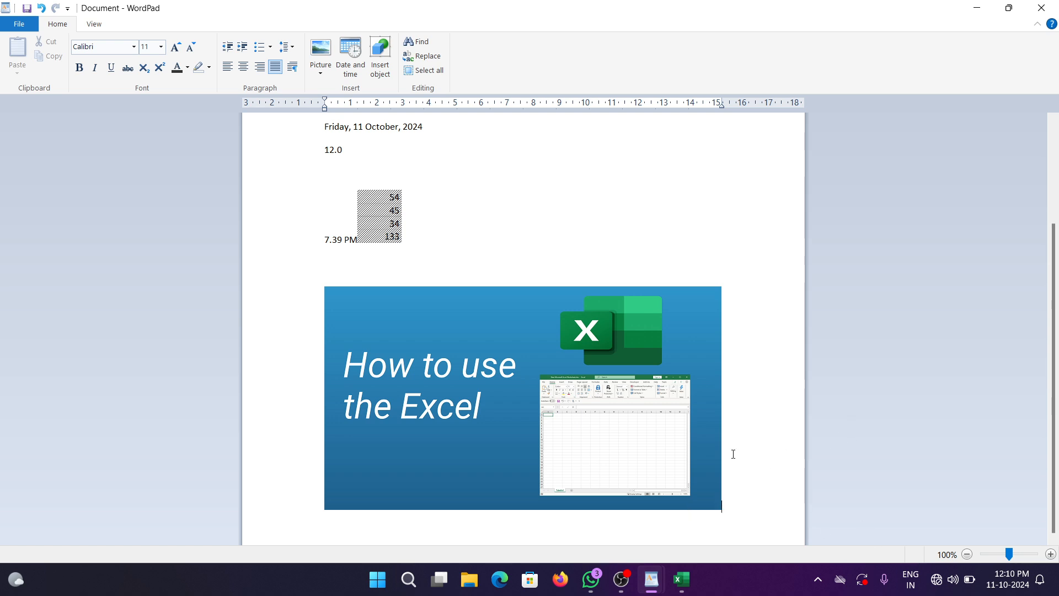
Add the text "bioyoipojuj computer khdhspofj ka" on a new line below the picture
{"action": "key", "text": "Return"}
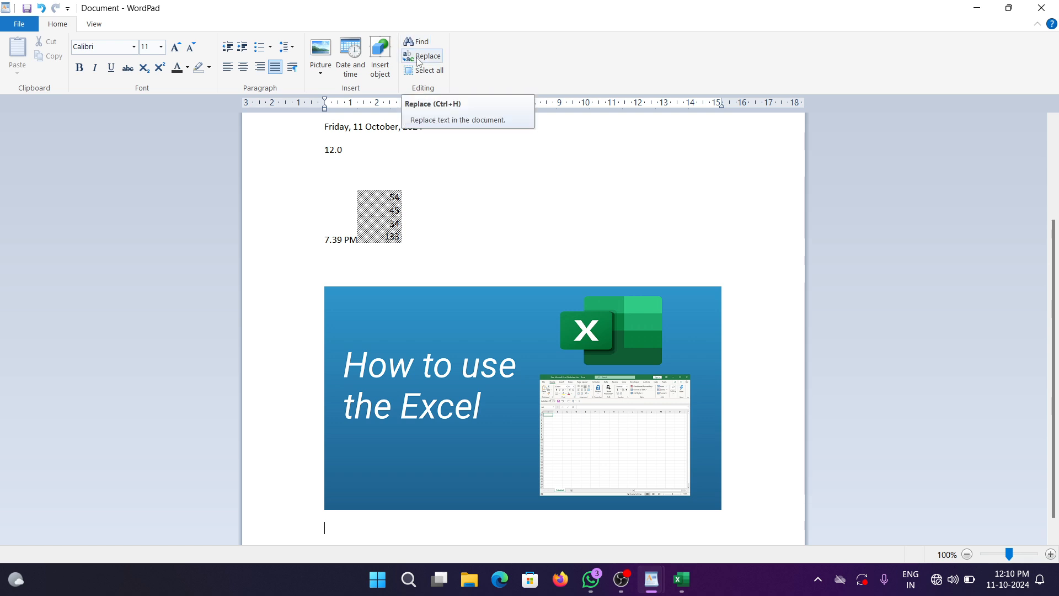
{"action": "type", "text": "bioyoipojuj"}
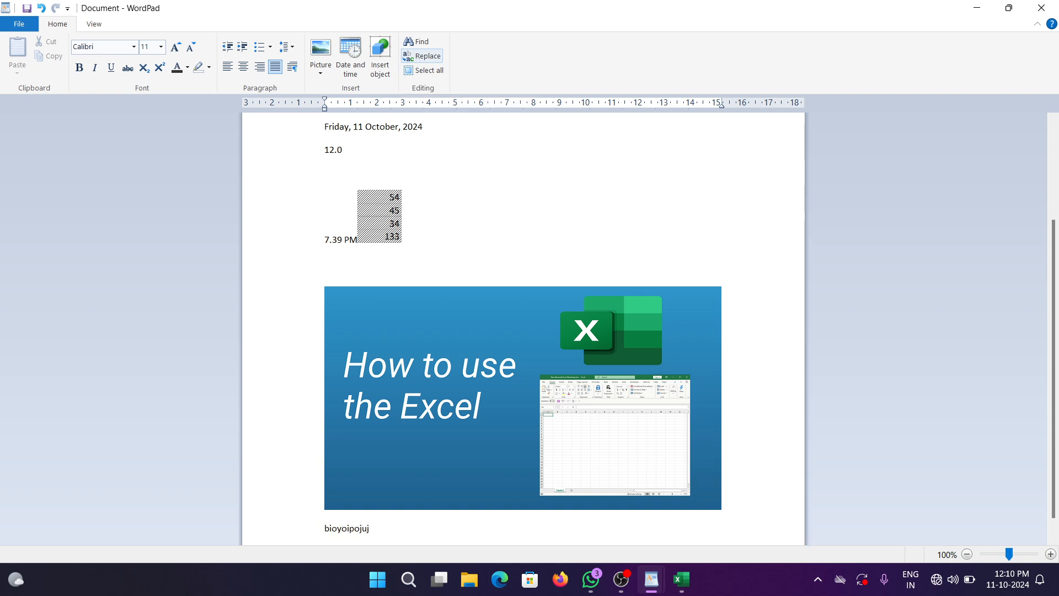
{"action": "type", "text": " computer khdhspofj ka"}
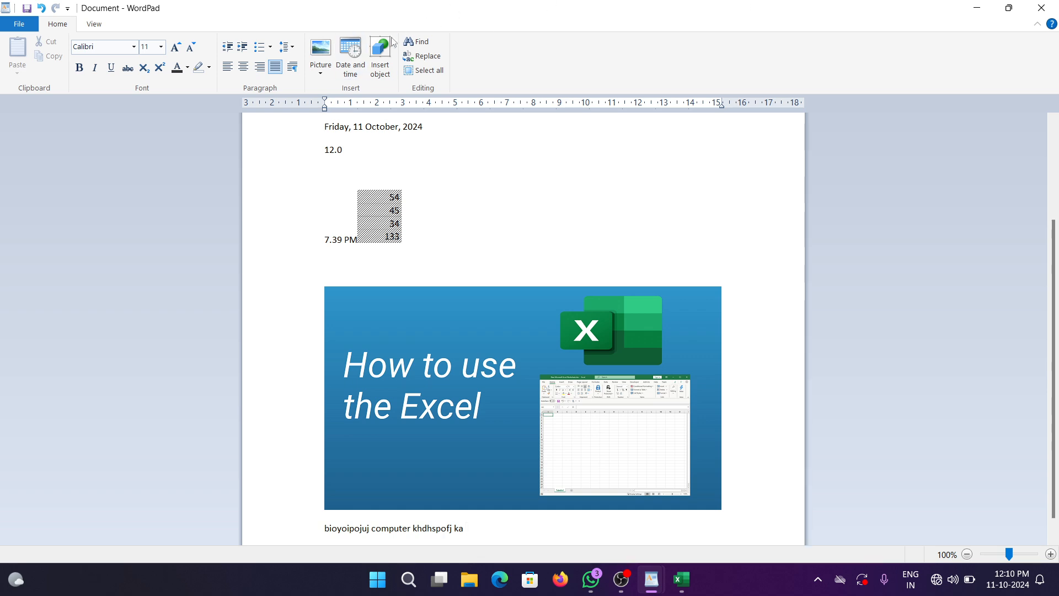
Find the word "computer" in the document
{"action": "left_click", "coordinate": [418, 42]}
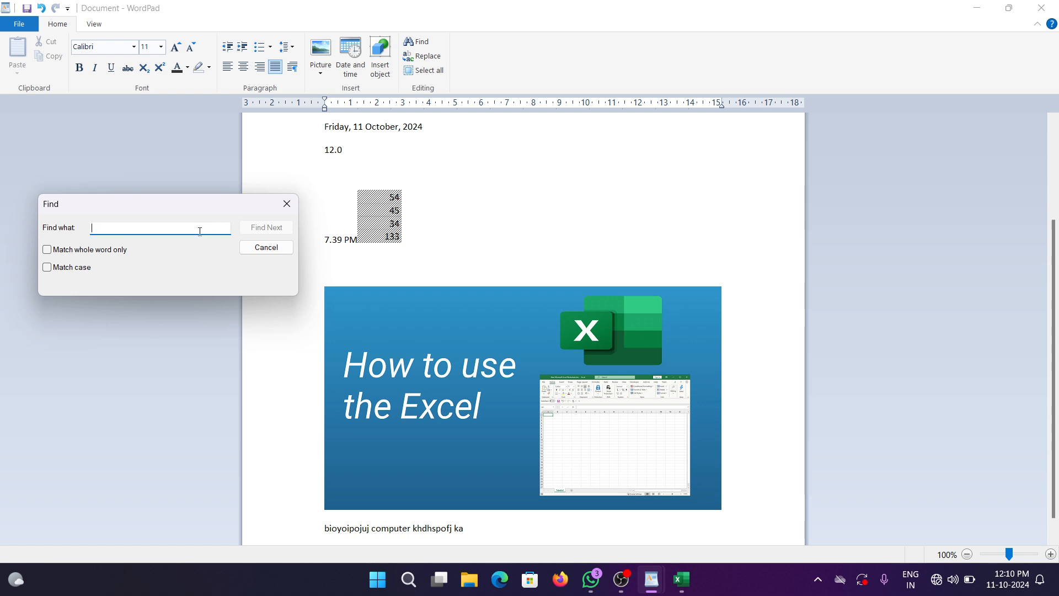
{"action": "type", "text": "computer"}
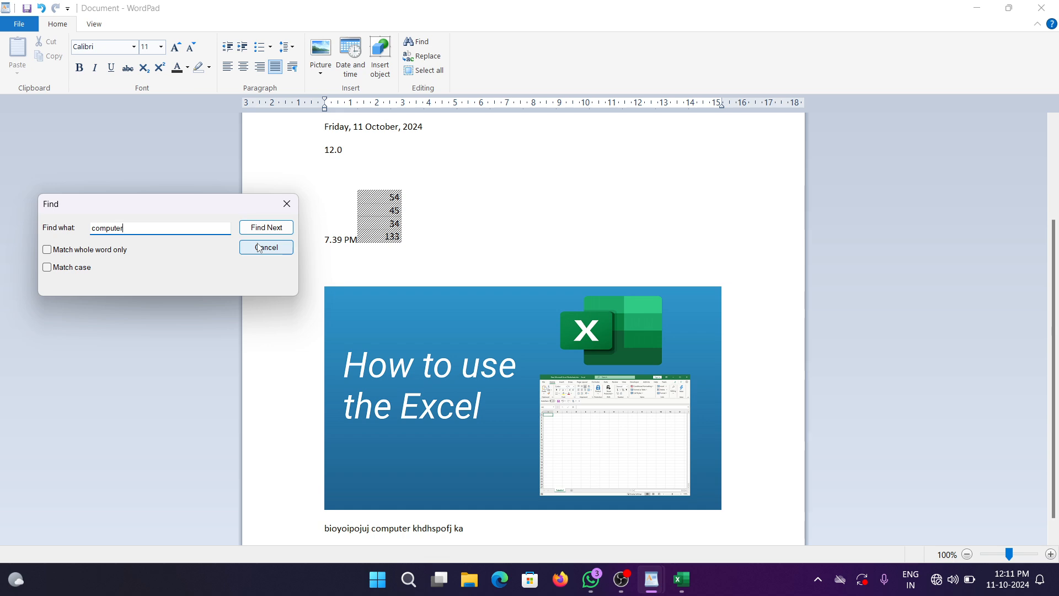
{"action": "left_click", "coordinate": [269, 228]}
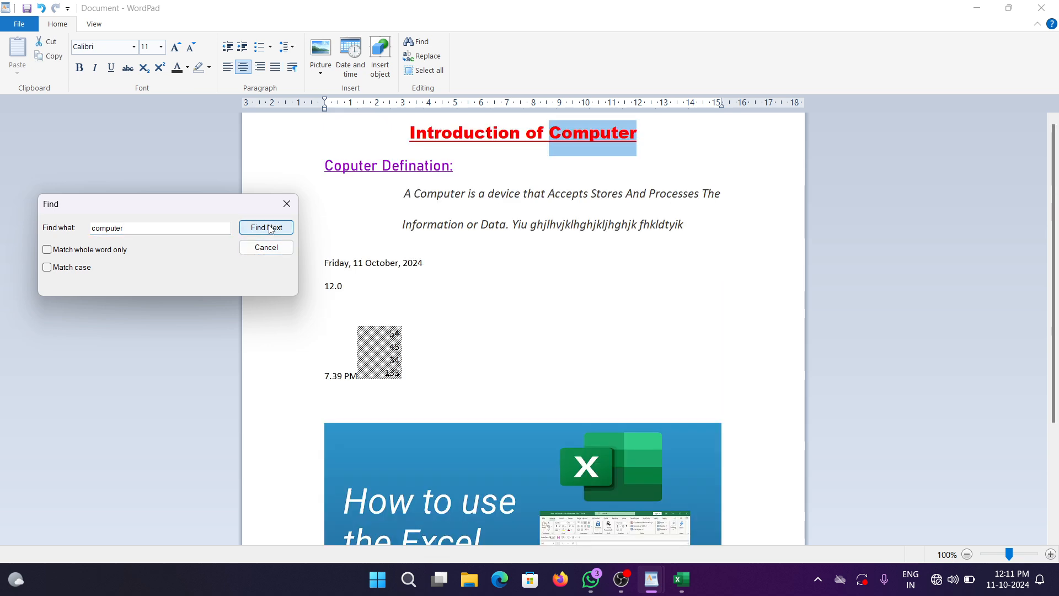